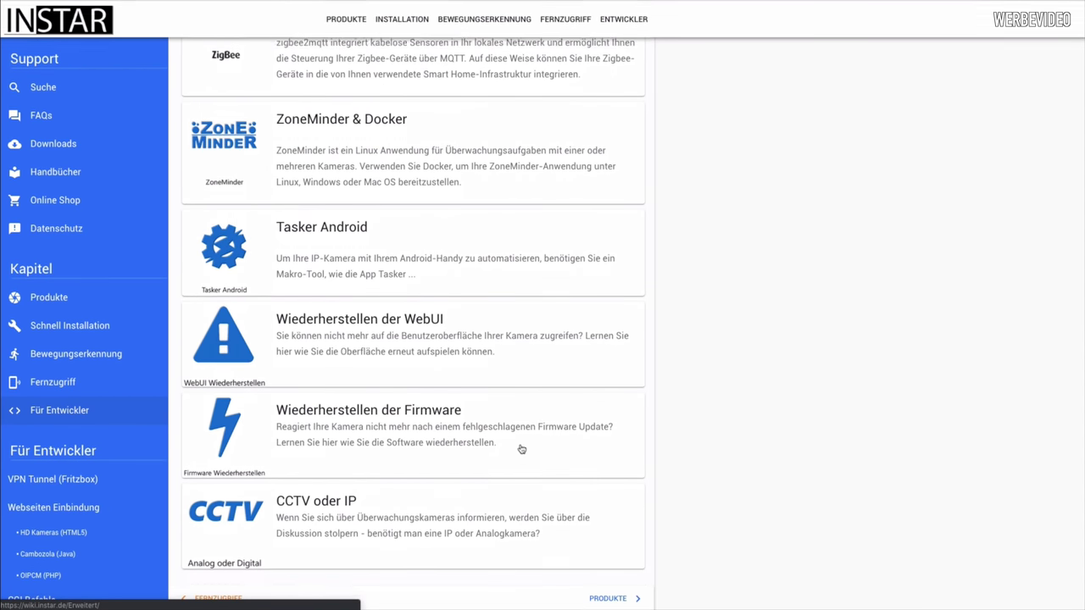
# - Look through the INSTAR wiki's overview of developer articles, from VPN Tunnel to CCTV oder IP
pyautogui.scroll(2, 521, 450)
pyautogui.scroll(8, 537, 330)
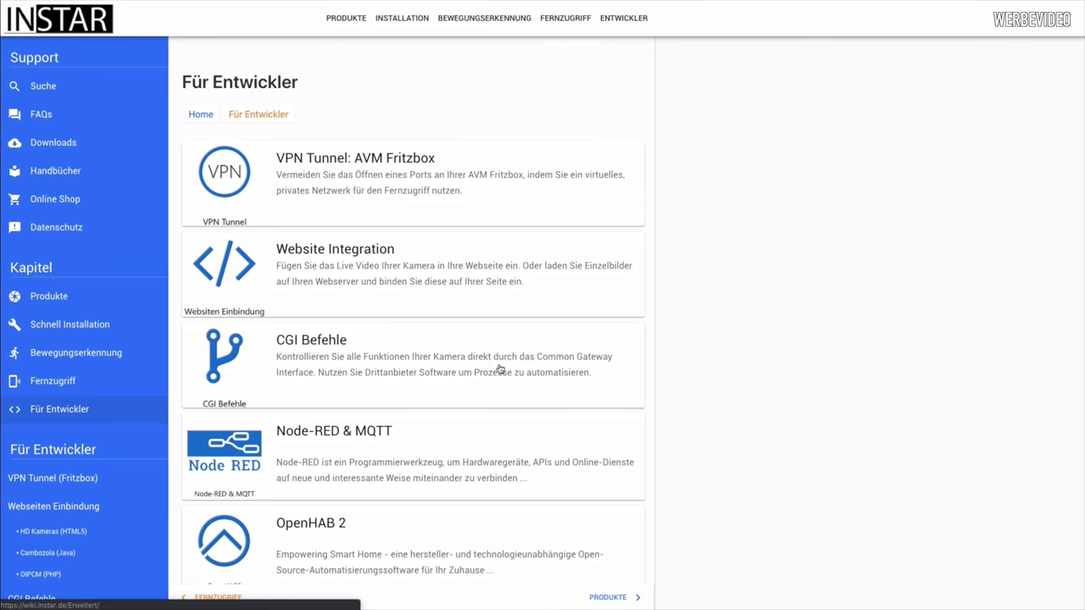
pyautogui.scroll(-4, 496, 366)
pyautogui.scroll(-4, 492, 356)
pyautogui.scroll(-4, 489, 356)
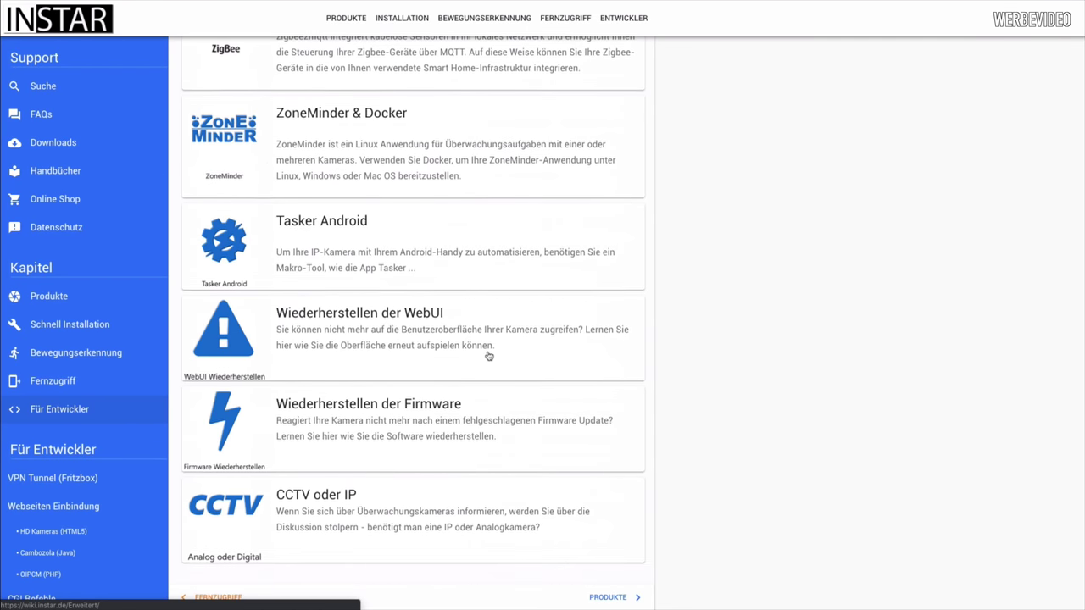
pyautogui.scroll(12, 489, 356)
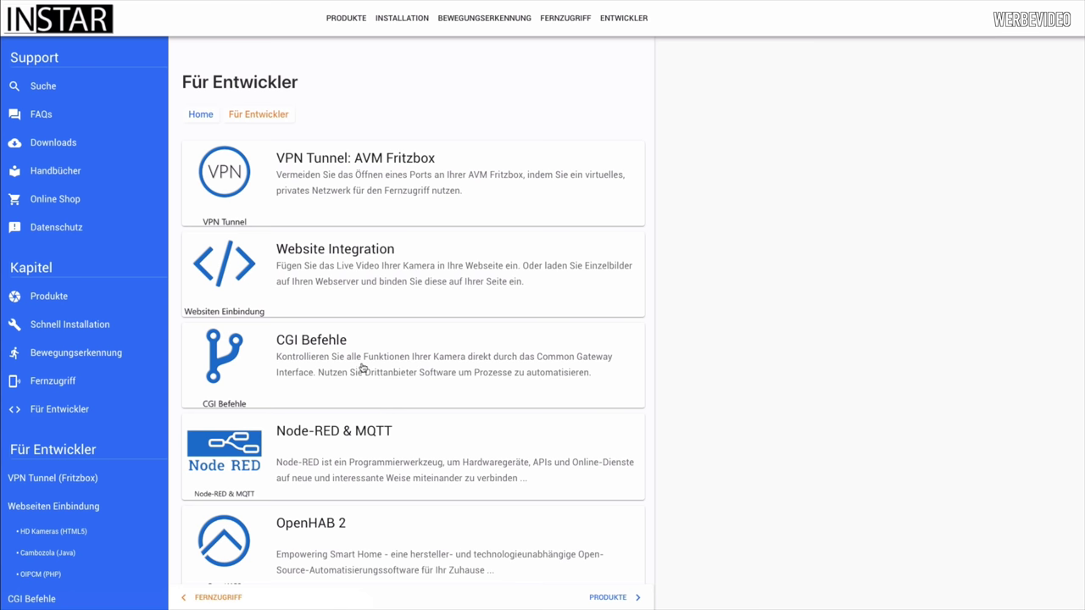
# - Open the CGI Befehle article from the developer overview and go to its 1080p series commands
pyautogui.click(64, 409)
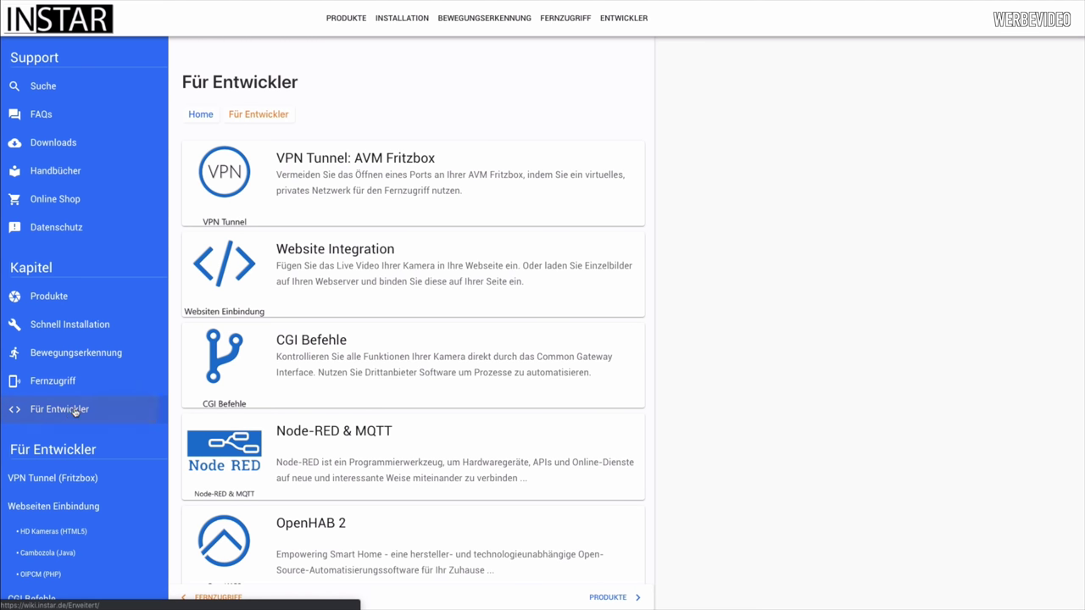
pyautogui.click(420, 354)
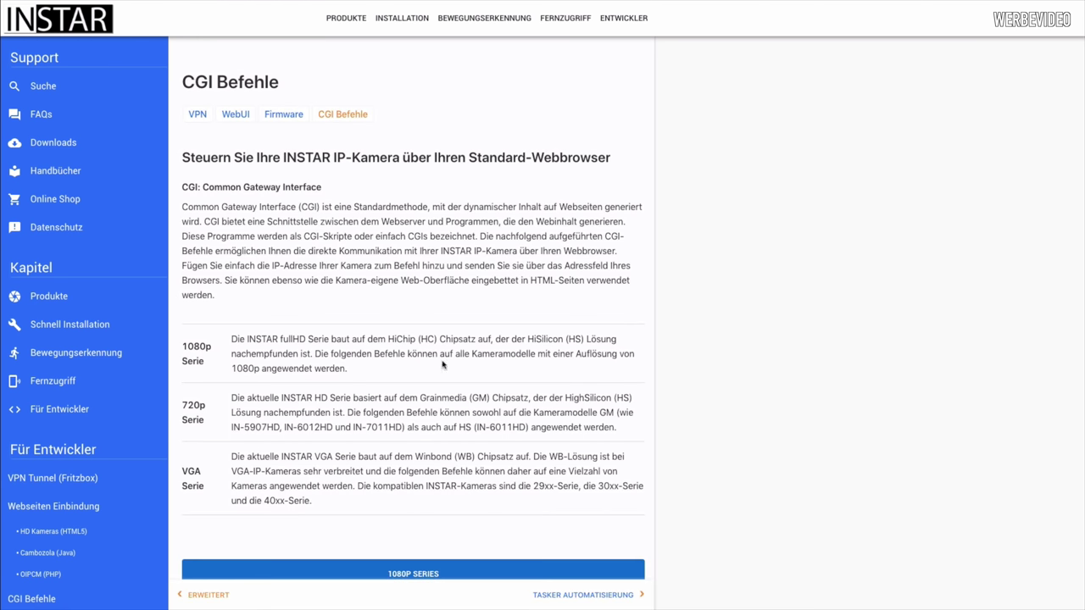
pyautogui.scroll(-2, 444, 398)
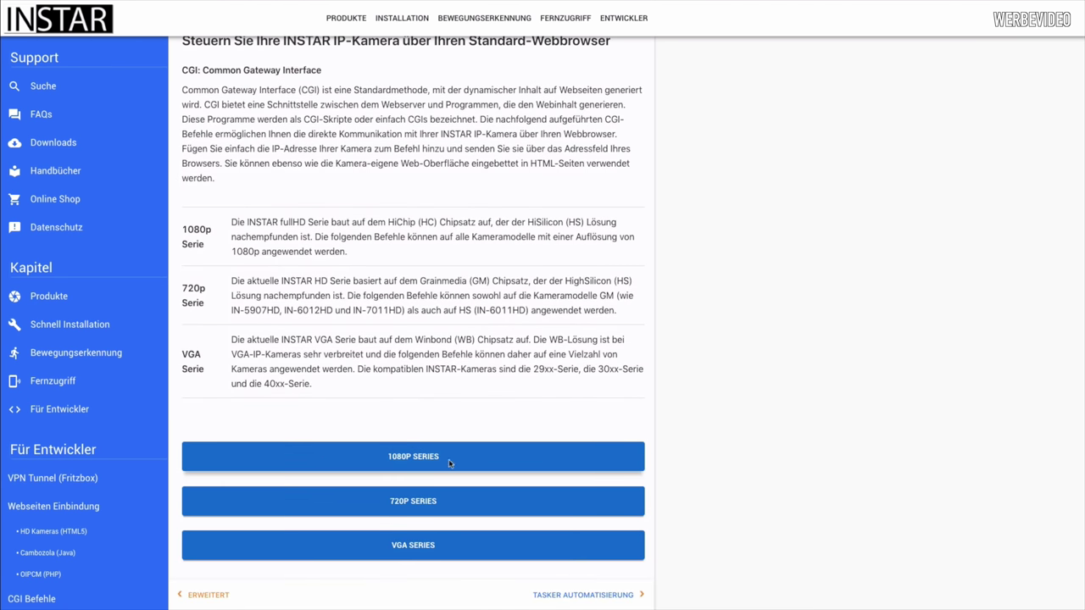
pyautogui.click(450, 458)
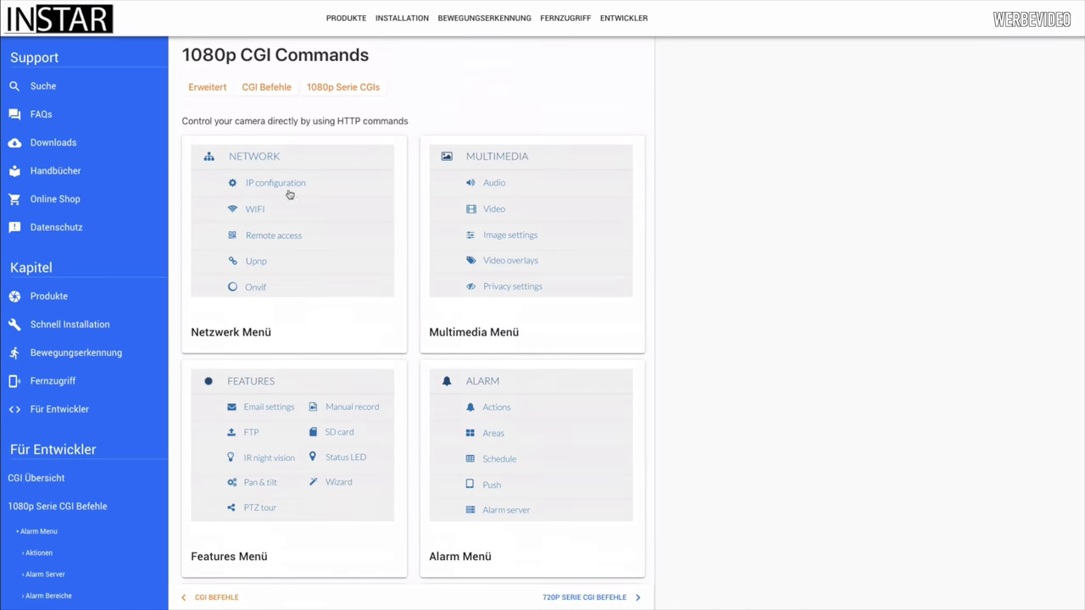
# - Find the Video & Snapshot section among the most needed CGI commands and examine its 1080p, 320p and 160p snapshot URLs
pyautogui.scroll(-4, 323, 232)
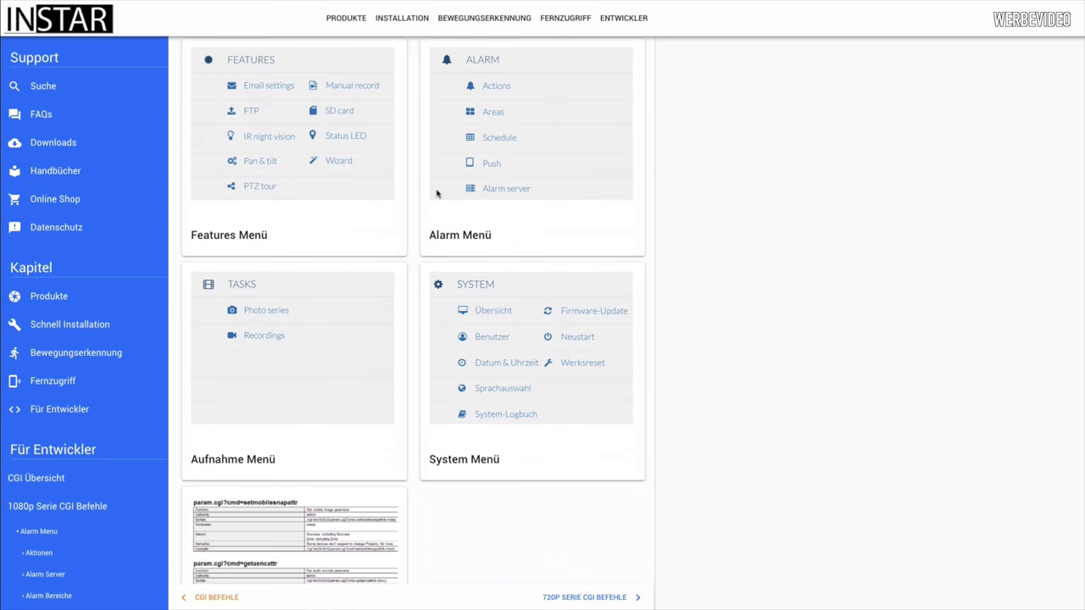
pyautogui.scroll(-5, 365, 308)
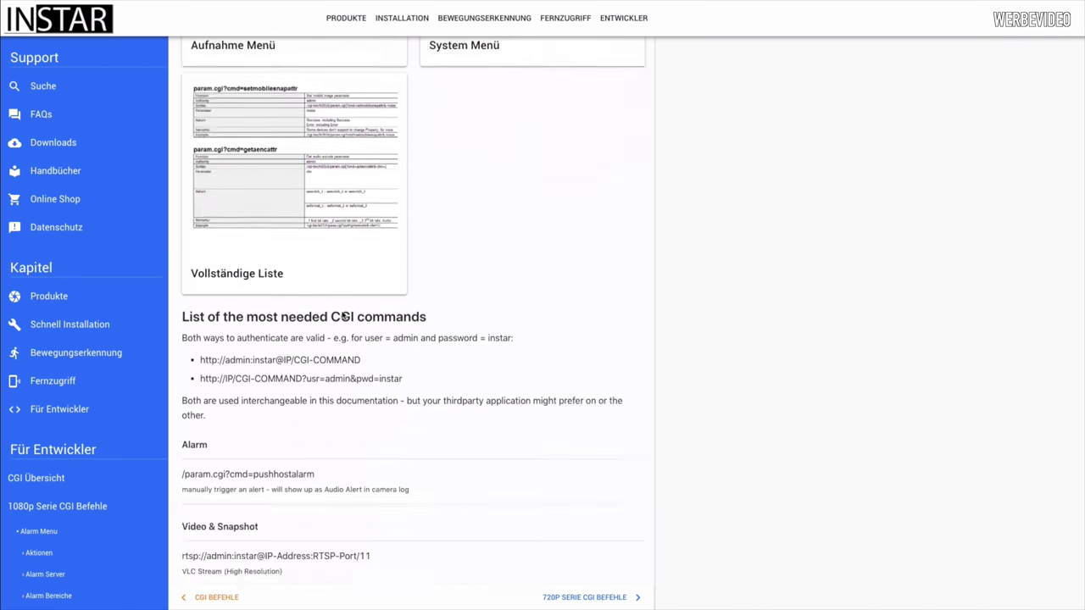
pyautogui.scroll(-4, 353, 322)
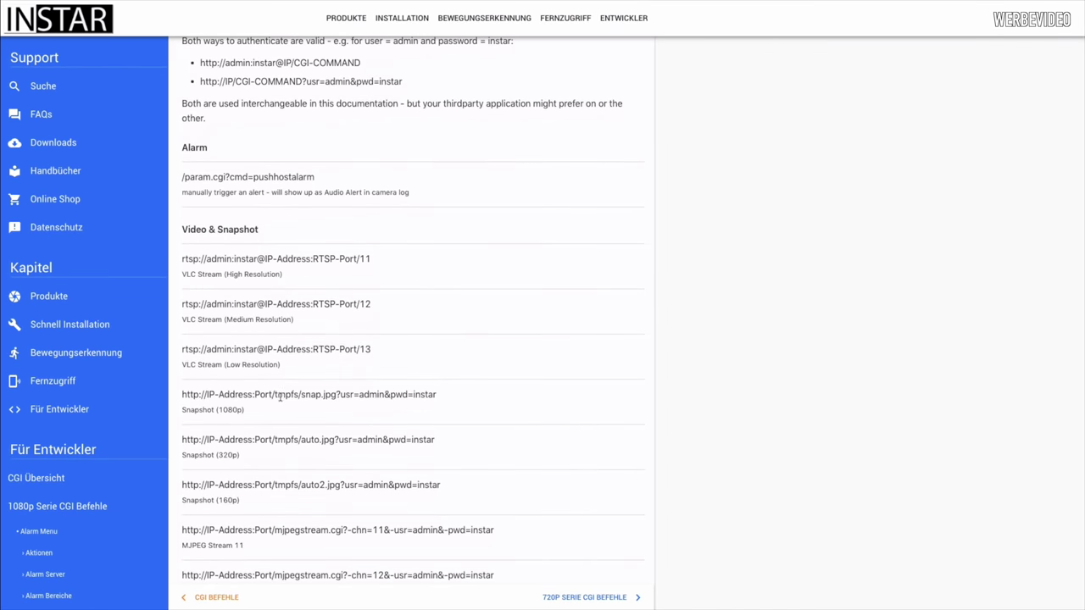
pyautogui.scroll(-2, 573, 407)
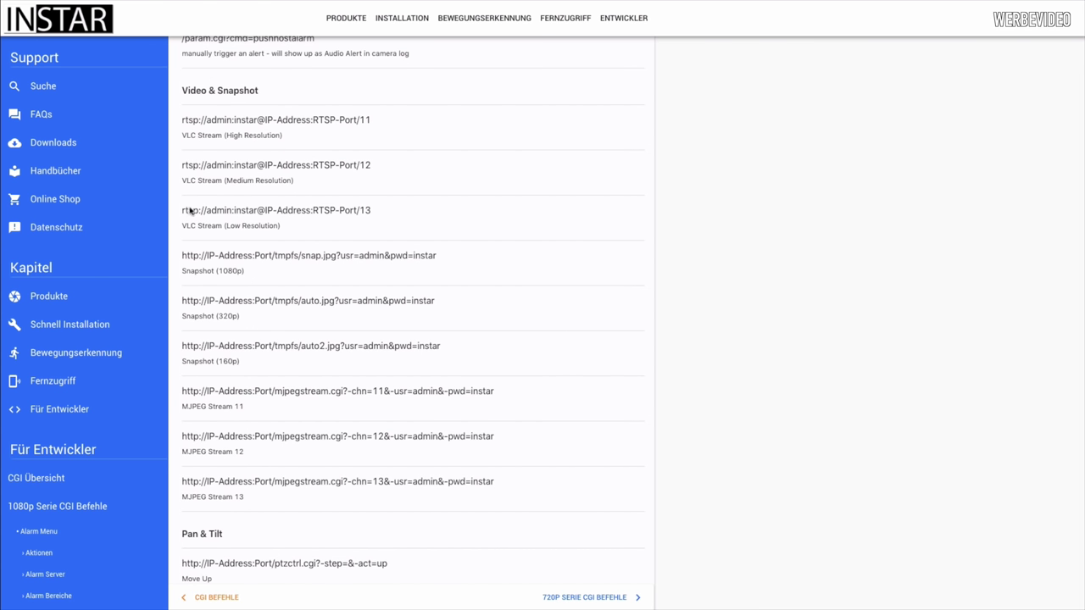
pyautogui.moveTo(184, 258); pyautogui.dragTo(269, 273)
pyautogui.doubleClick(225, 271)
pyautogui.moveTo(216, 316); pyautogui.dragTo(238, 318)
pyautogui.moveTo(217, 361); pyautogui.dragTo(241, 362)
# - Examine the MJPEG stream URLs for channels 11, 12 and 13, including their login parameters
pyautogui.moveTo(182, 396); pyautogui.dragTo(273, 392)
pyautogui.click(257, 407)
pyautogui.click(225, 402)
pyautogui.tripleClick(224, 402)
pyautogui.moveTo(504, 393); pyautogui.dragTo(406, 395)
pyautogui.moveTo(507, 439); pyautogui.dragTo(366, 438)
pyautogui.moveTo(181, 85); pyautogui.dragTo(274, 477)
pyautogui.click(342, 496)
pyautogui.moveTo(185, 393)
pyautogui.mouseDown()
pyautogui.moveTo(271, 499)
pyautogui.moveTo(209, 446)
pyautogui.moveTo(184, 392)
pyautogui.mouseUp()
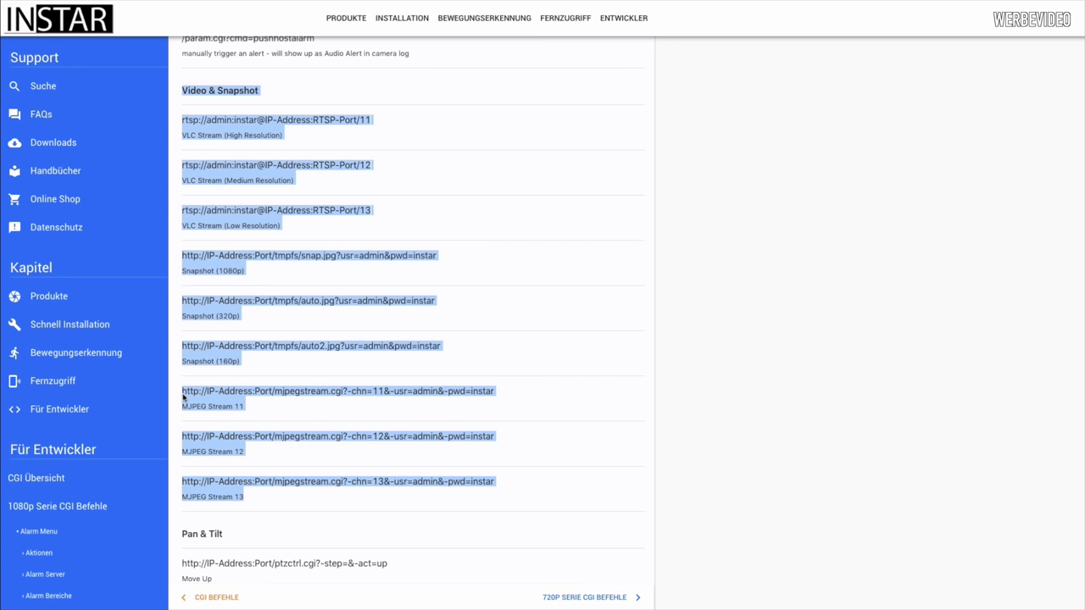
pyautogui.click(214, 407)
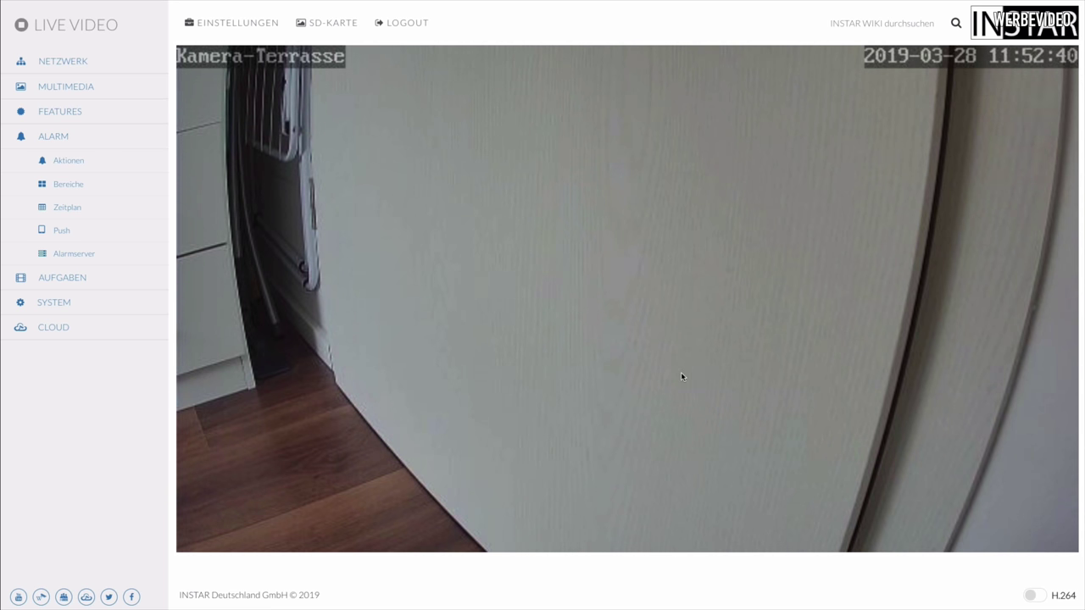
# - In the camera's web interface, inspect the live video image and open its MJPEG stream address in a new tab
pyautogui.rightClick(306, 197)
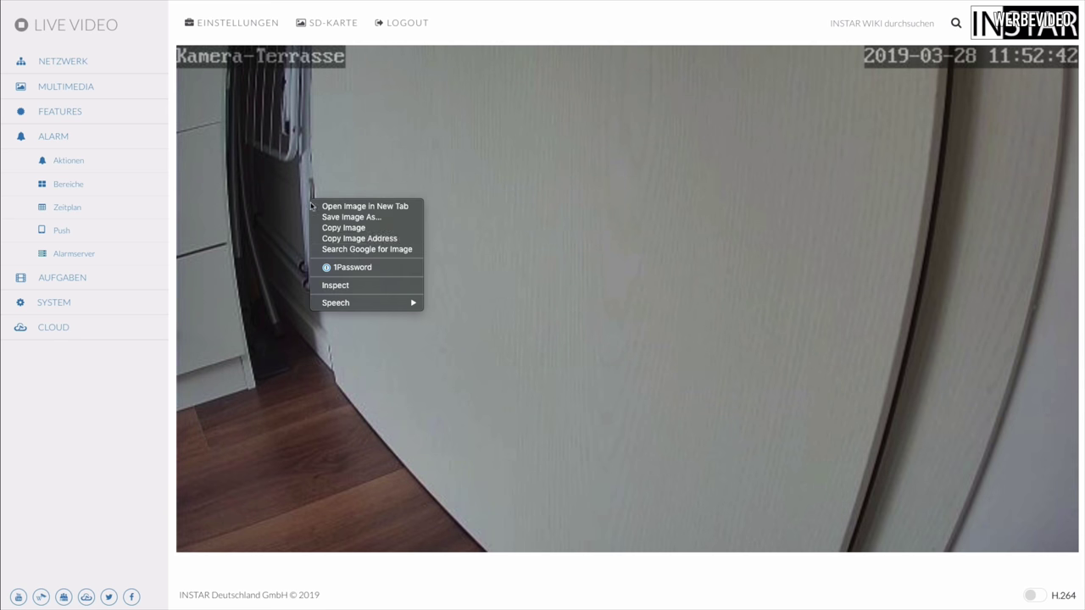
pyautogui.click(417, 400)
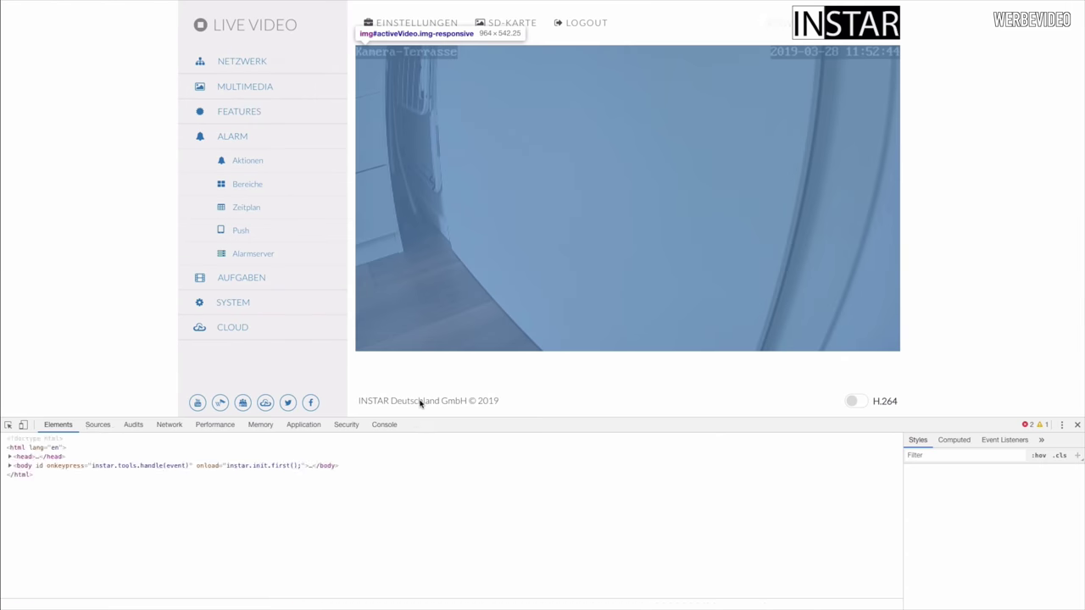
pyautogui.moveTo(431, 517)
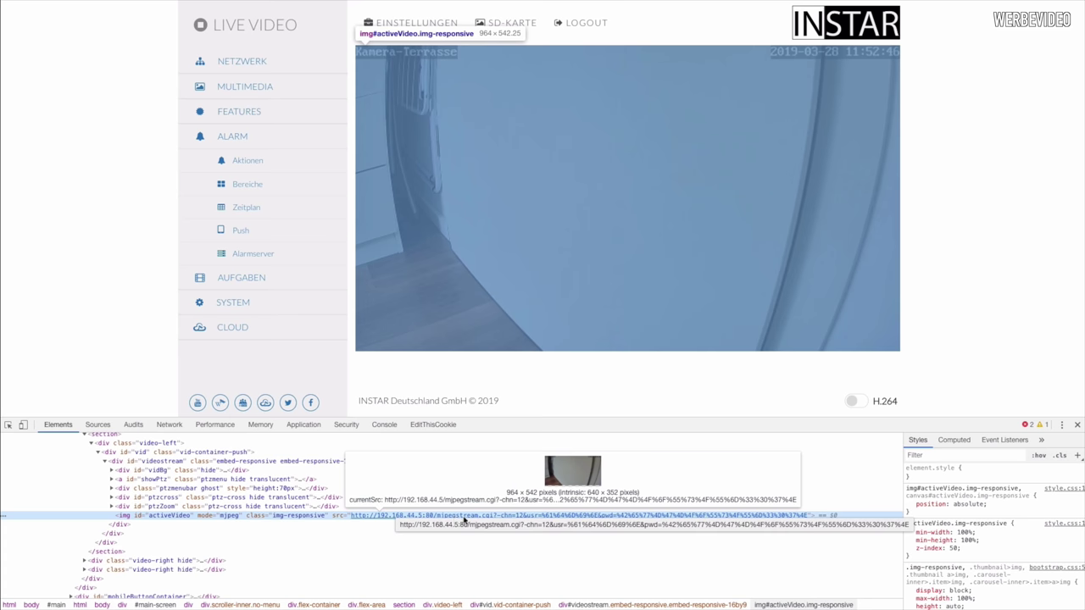
pyautogui.rightClick(531, 516)
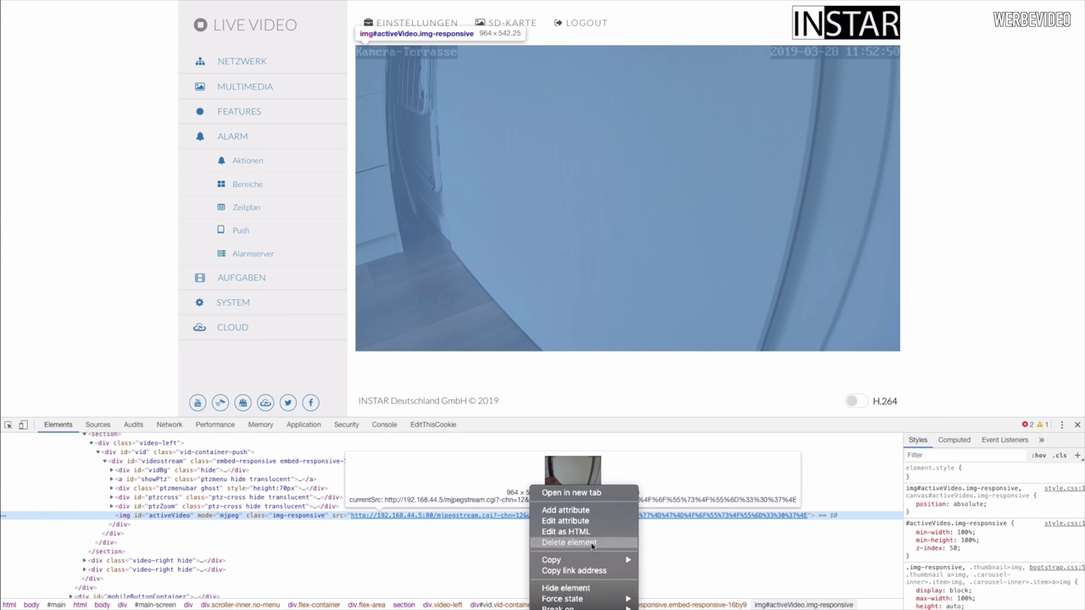
pyautogui.click(584, 495)
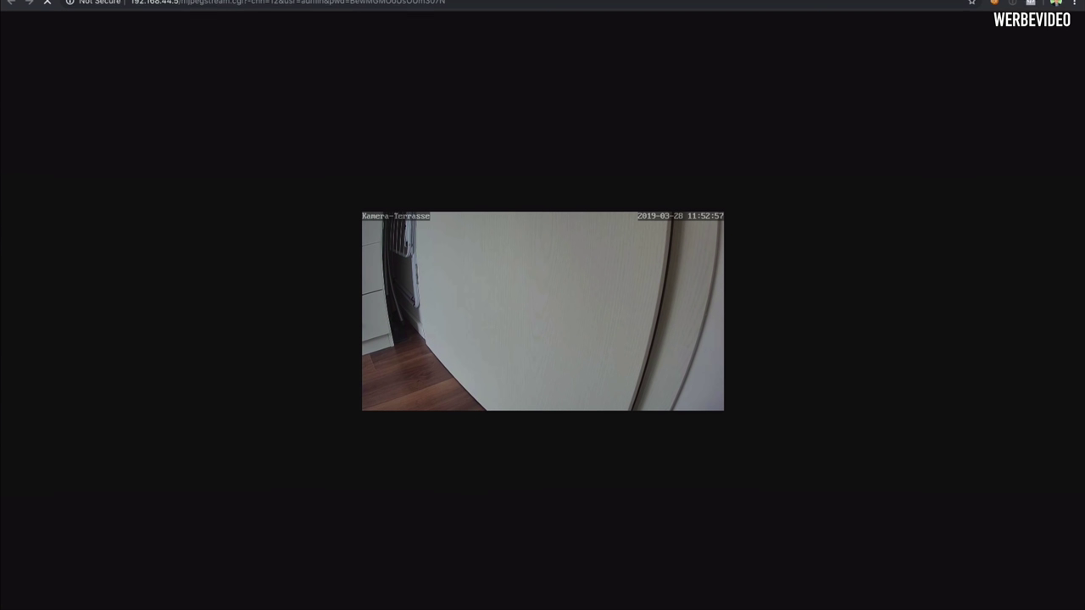
# - Compare the channel number in the stream's address with the MJPEG Stream 11, 12 and 13 entries in the wiki
pyautogui.doubleClick(273, 11)
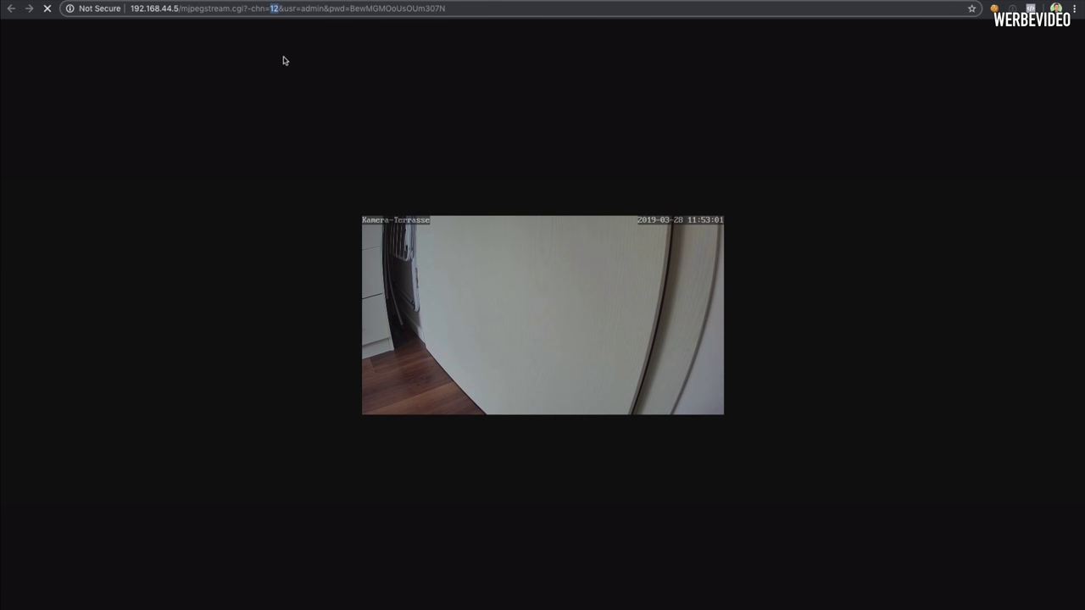
pyautogui.hotkey('ctrl', 'Tab')
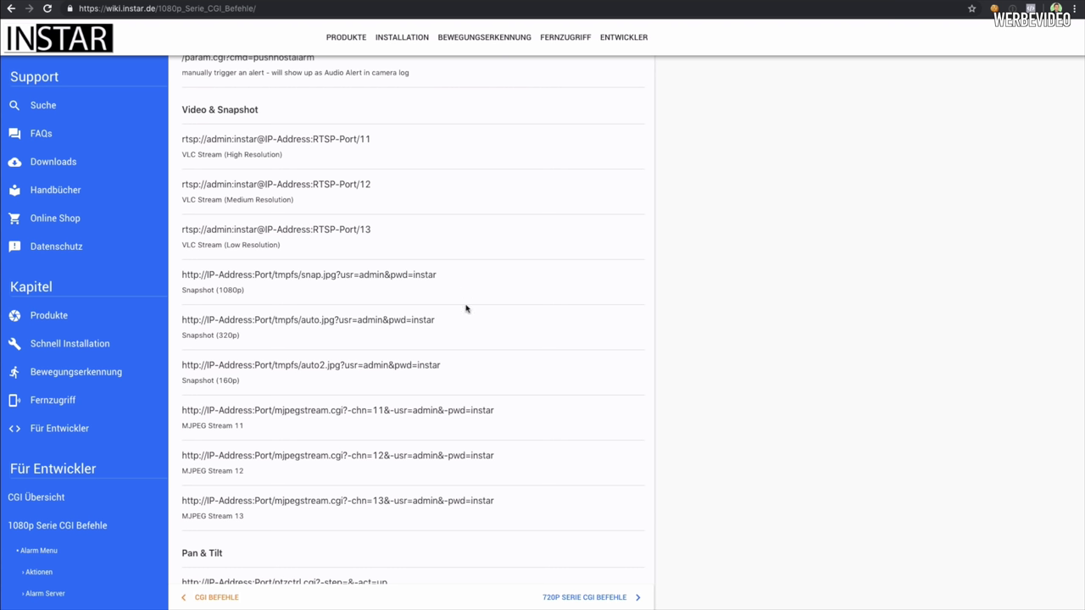
pyautogui.moveTo(379, 458); pyautogui.dragTo(320, 459)
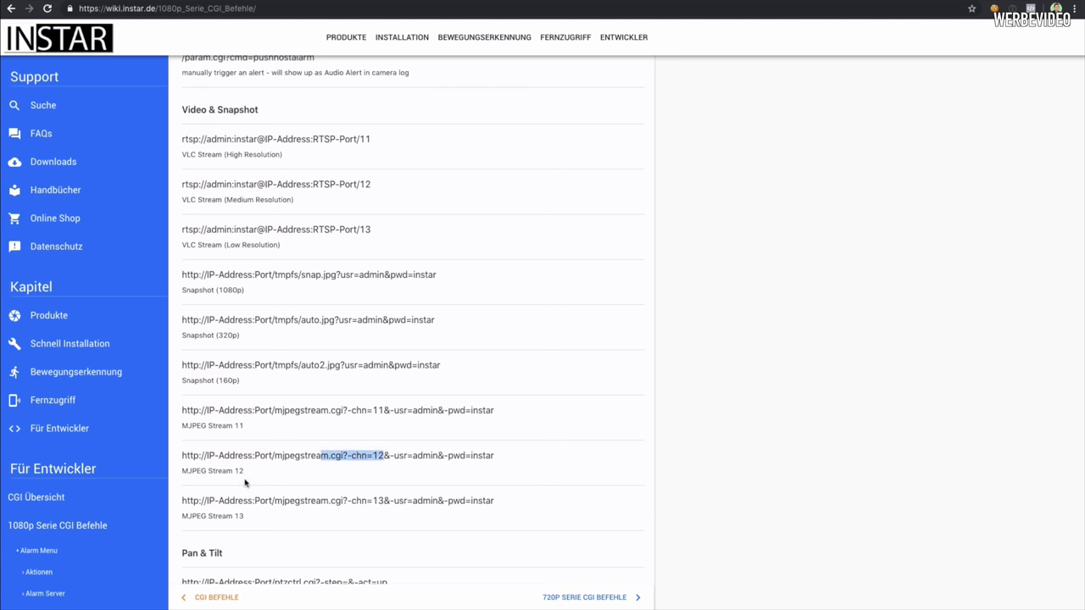
pyautogui.moveTo(226, 468); pyautogui.dragTo(267, 492)
pyautogui.moveTo(386, 457); pyautogui.dragTo(374, 456)
pyautogui.moveTo(386, 501); pyautogui.dragTo(374, 501)
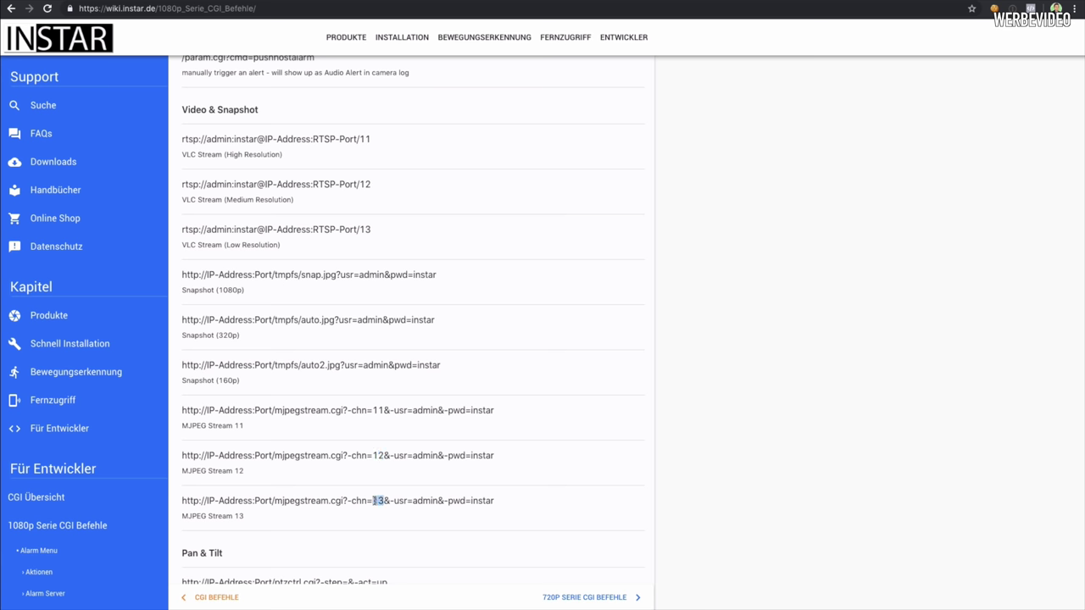
pyautogui.moveTo(386, 410); pyautogui.dragTo(374, 412)
pyautogui.click(378, 416)
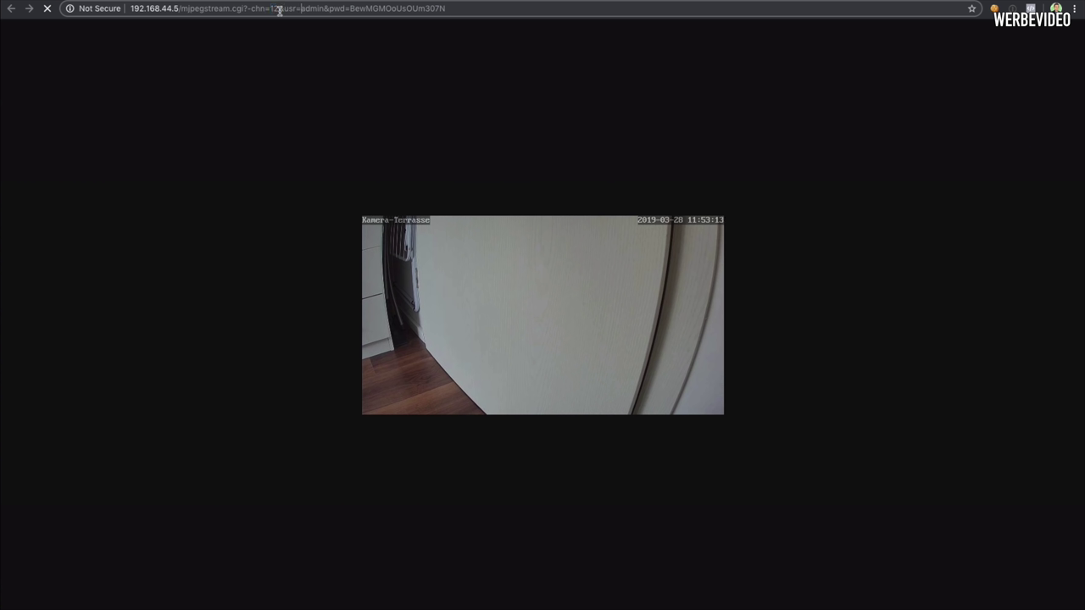
# - Change the channel in the camera's stream address to 13 and load it
pyautogui.write('3')
pyautogui.press('Return')
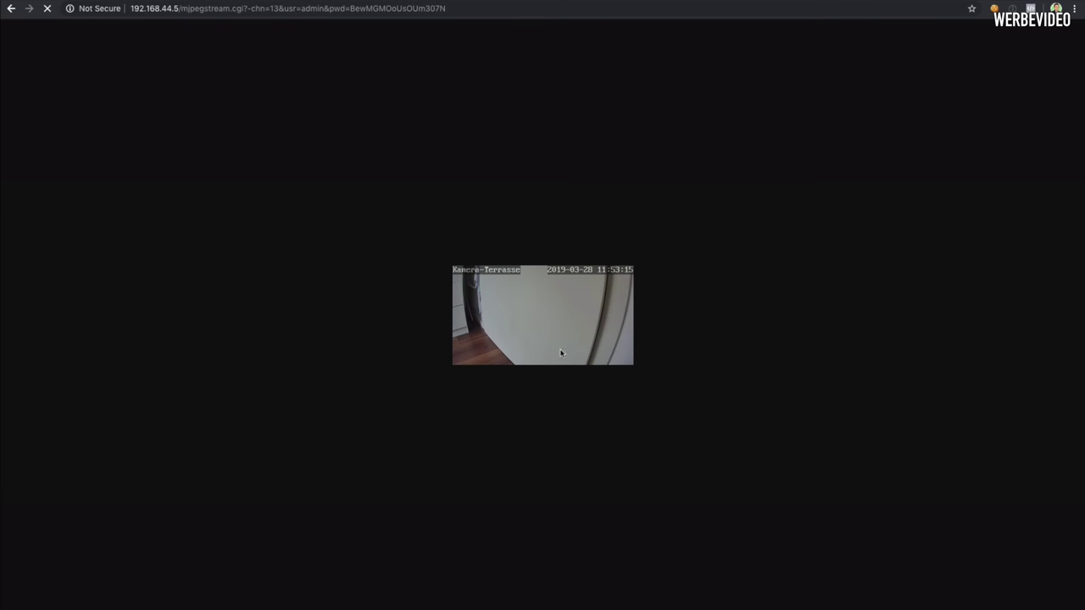
# - Change the channel in the camera's stream address to 11 and load the stream
pyautogui.click(279, 8)
pyautogui.click(279, 10)
pyautogui.moveTo(283, 10); pyautogui.dragTo(274, 11)
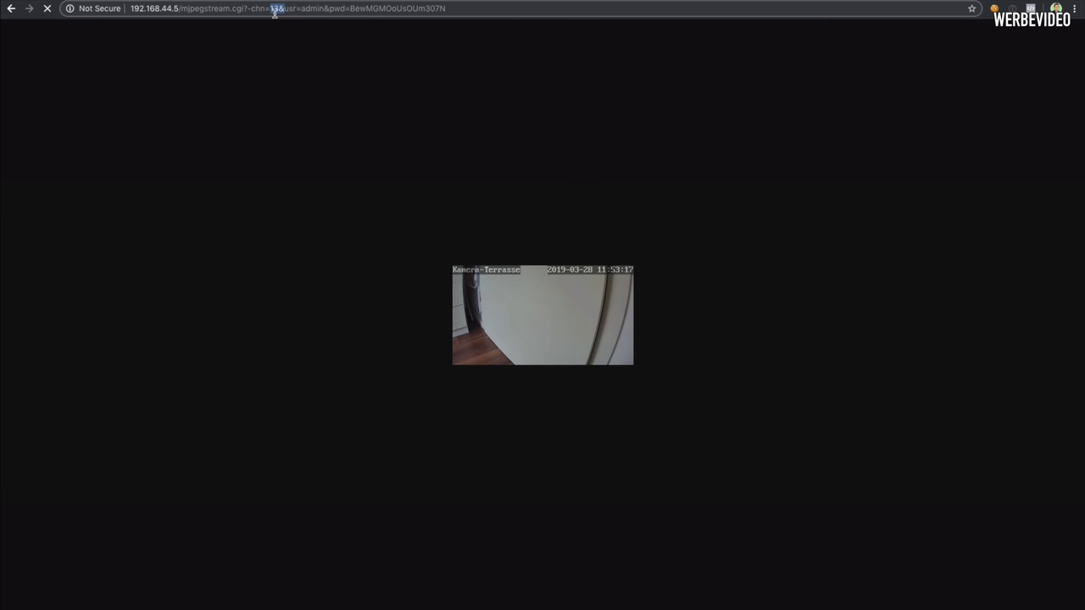
pyautogui.click(276, 10)
pyautogui.press('Delete')
pyautogui.write('1')
pyautogui.press('Return')
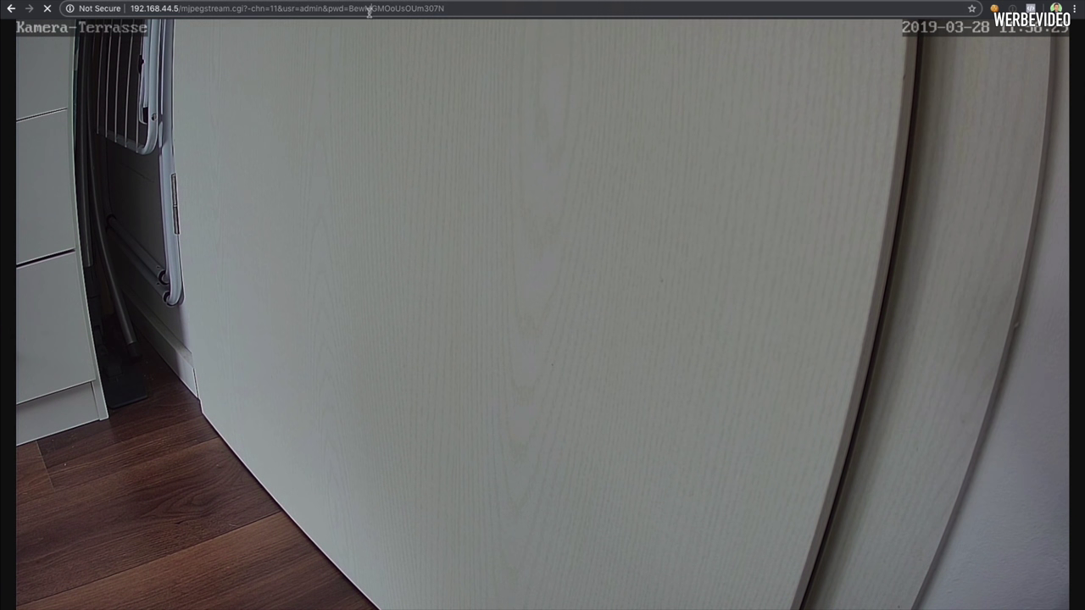
# - Compare the path and login parameters of the camera's stream address with the wiki's 1080p snapshot URL
pyautogui.moveTo(282, 10); pyautogui.dragTo(458, 12)
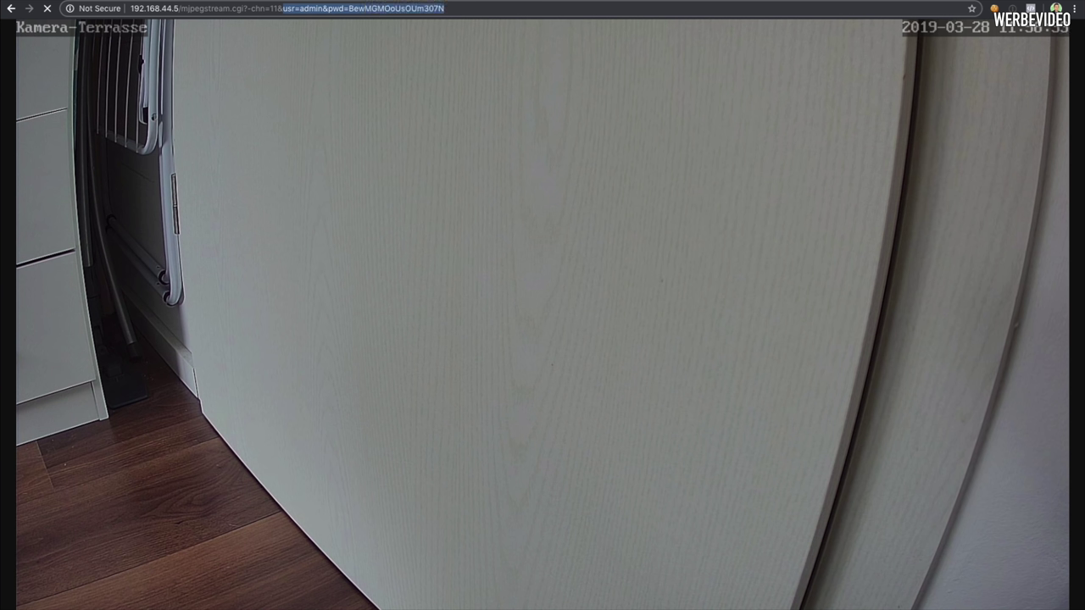
pyautogui.moveTo(278, 9); pyautogui.dragTo(460, 17)
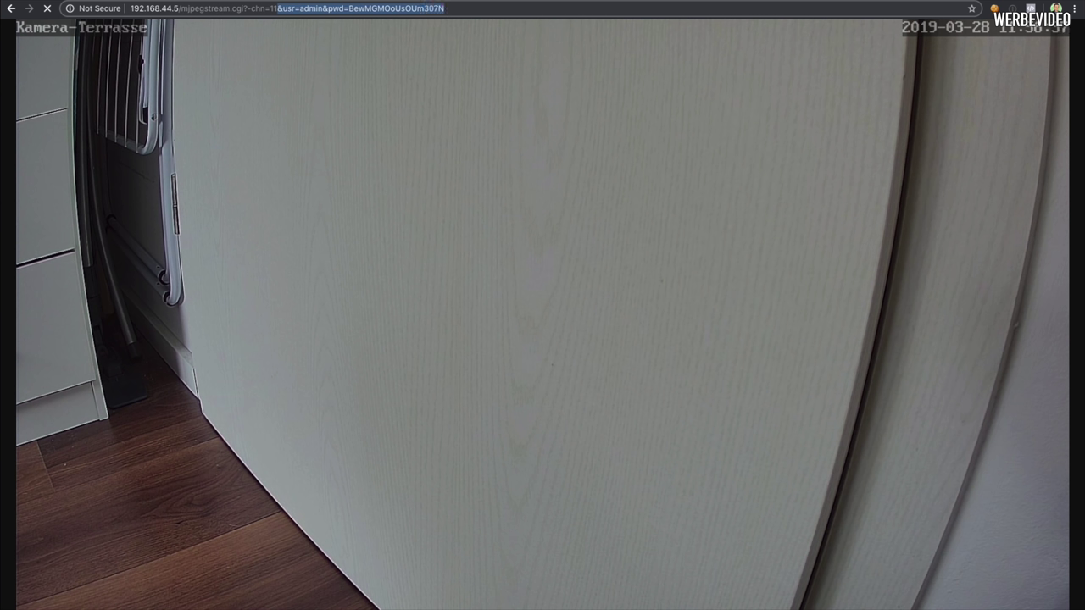
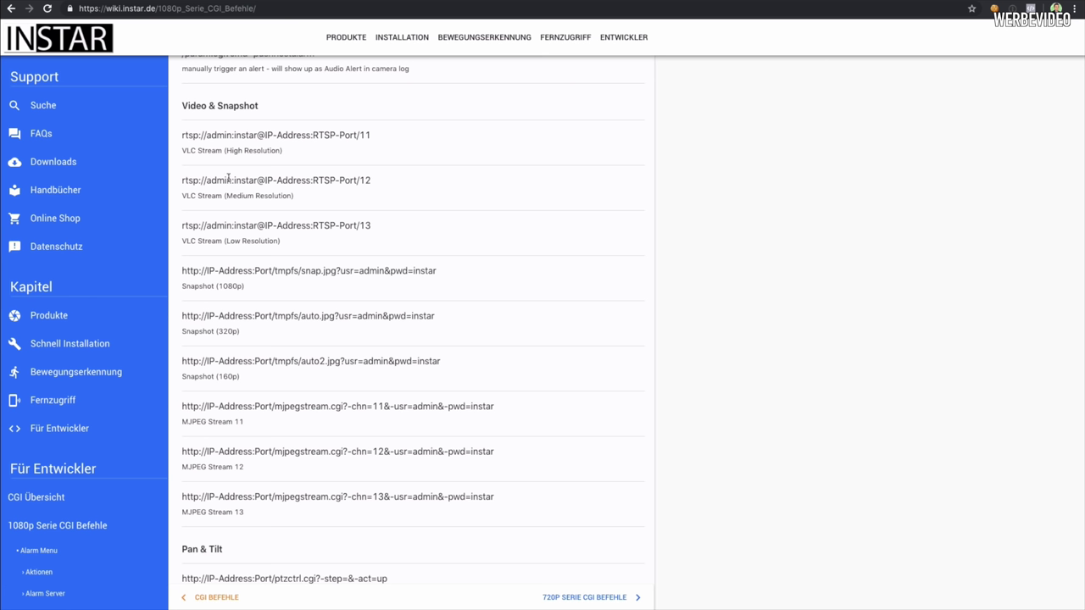
pyautogui.moveTo(187, 274); pyautogui.dragTo(279, 288)
pyautogui.click(218, 281)
pyautogui.moveTo(184, 274); pyautogui.dragTo(407, 273)
pyautogui.click(390, 276)
pyautogui.moveTo(274, 272)
pyautogui.mouseDown()
pyautogui.moveTo(300, 274)
pyautogui.moveTo(271, 272)
pyautogui.mouseUp()
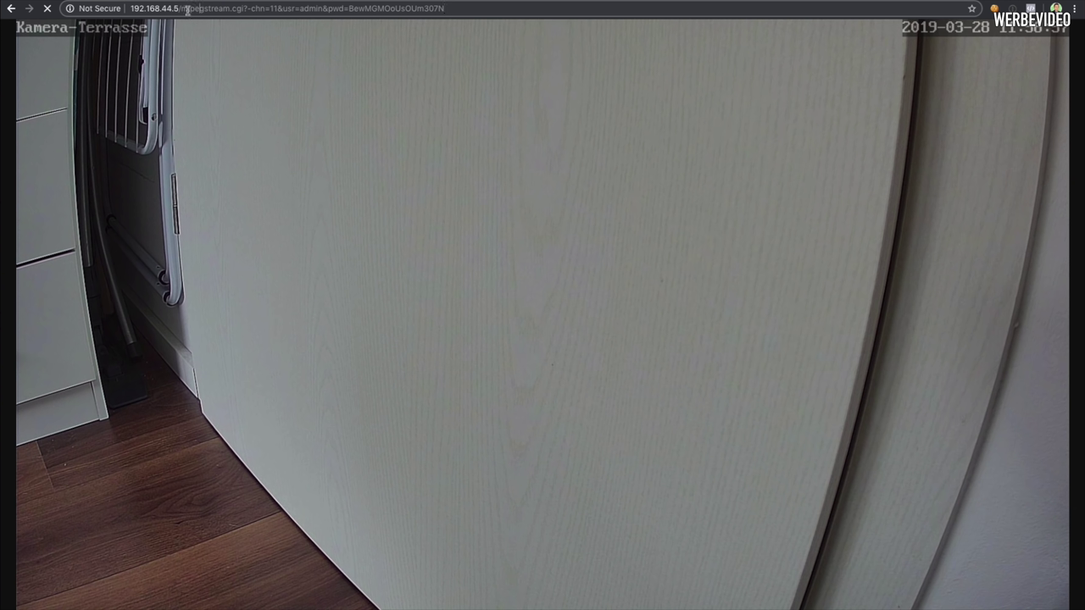
pyautogui.moveTo(180, 10); pyautogui.dragTo(200, 9)
pyautogui.moveTo(284, 9); pyautogui.dragTo(180, 15)
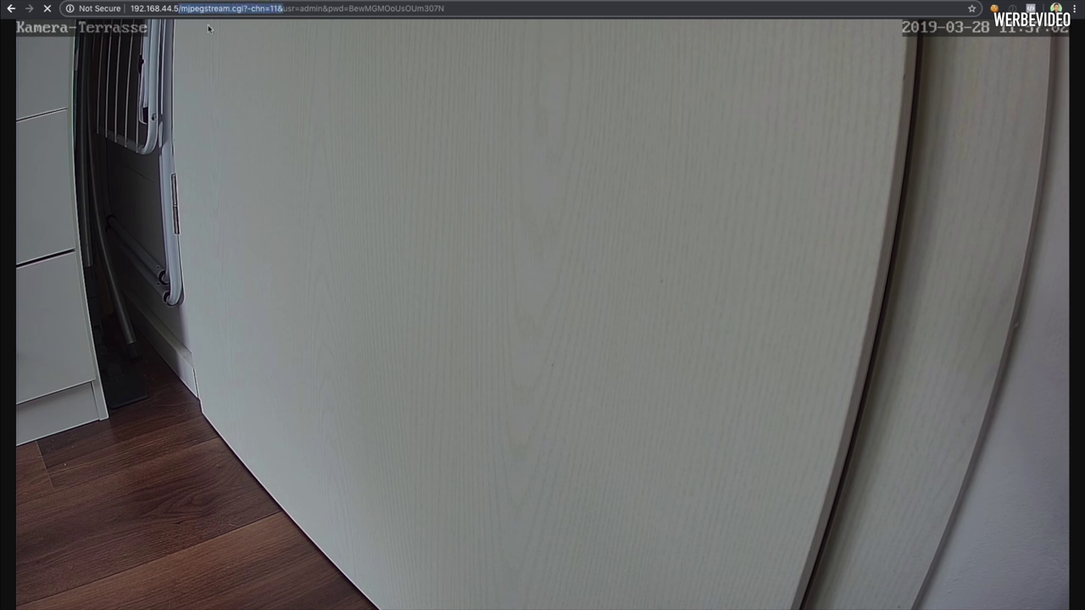
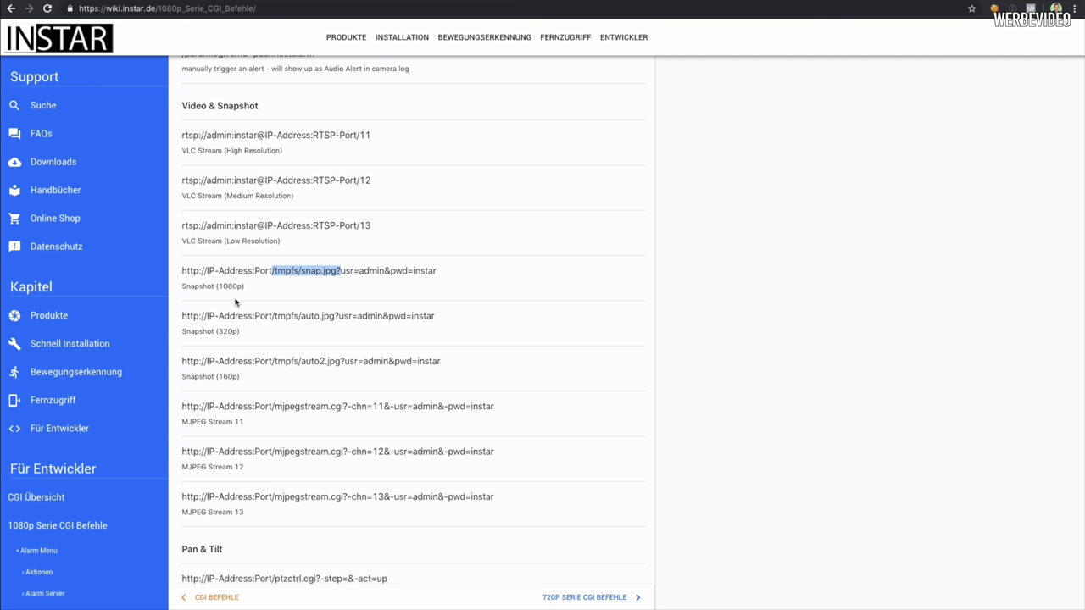
# - Review the wiki's command URLs from Snapshot (1080p) to MJPEG Stream 13 and return to the start of the command list
pyautogui.moveTo(184, 288); pyautogui.dragTo(267, 300)
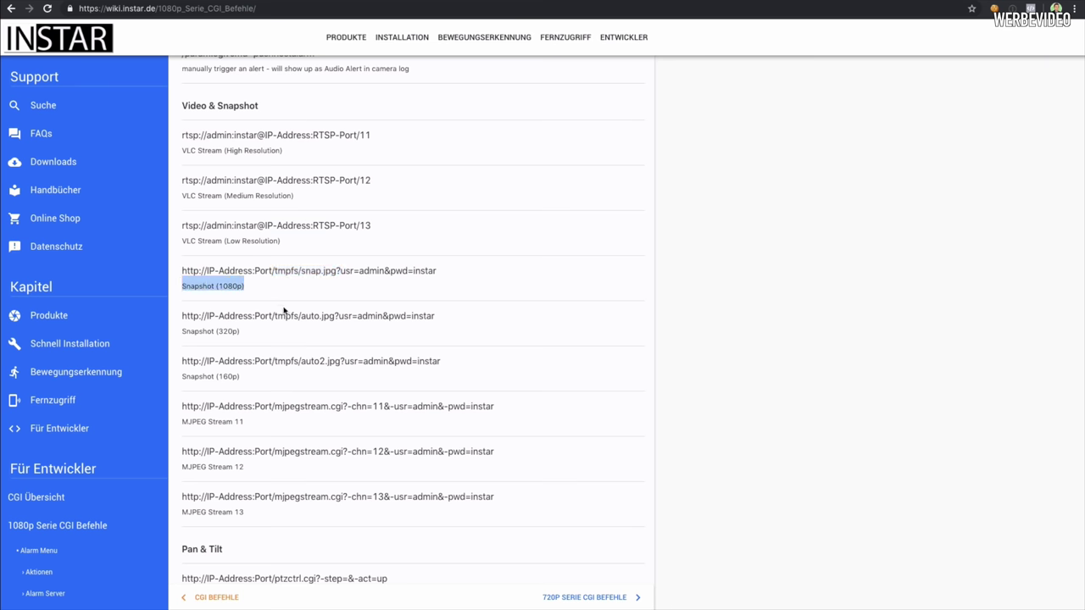
pyautogui.click(320, 302)
pyautogui.moveTo(183, 280); pyautogui.dragTo(514, 498)
pyautogui.click(529, 492)
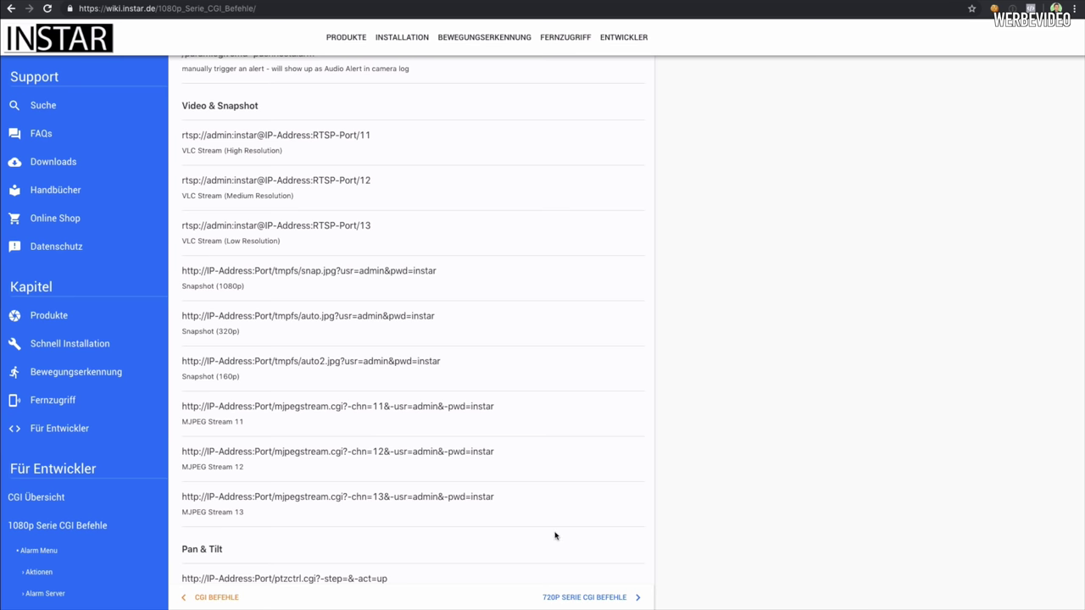
pyautogui.scroll(7, 556, 535)
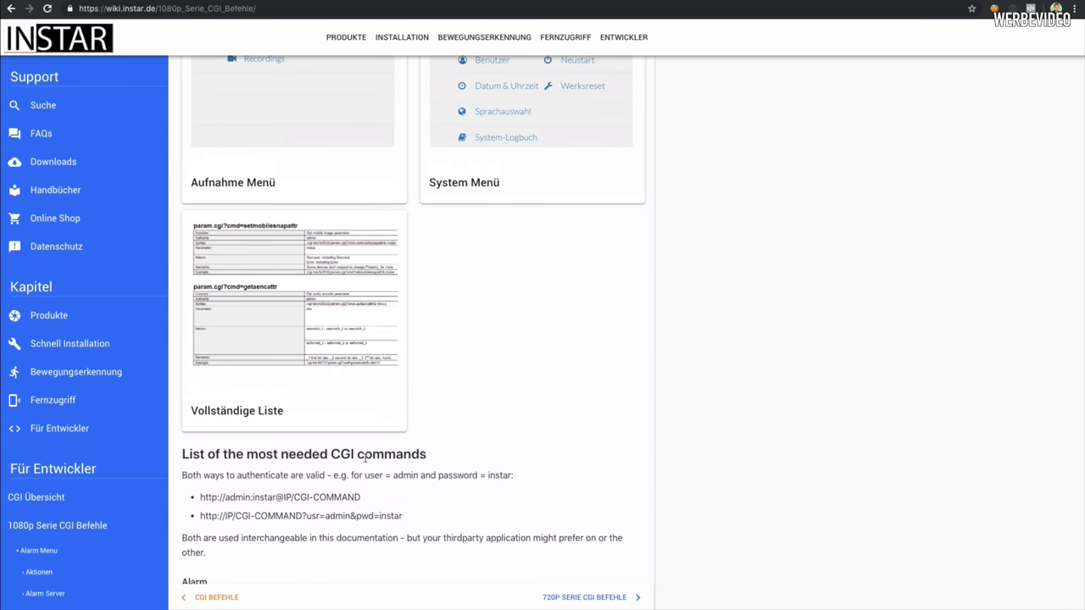
# - Review the menu categories of the 1080p CGI commands, from Network and Multimedia to System and the complete list
pyautogui.scroll(7, 365, 458)
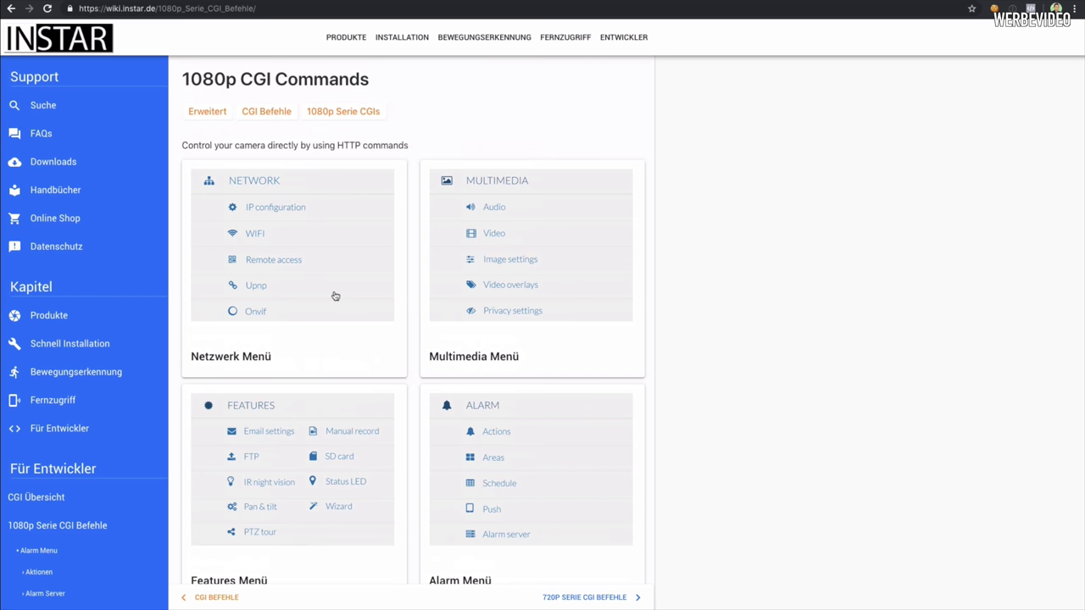
pyautogui.scroll(-3, 336, 296)
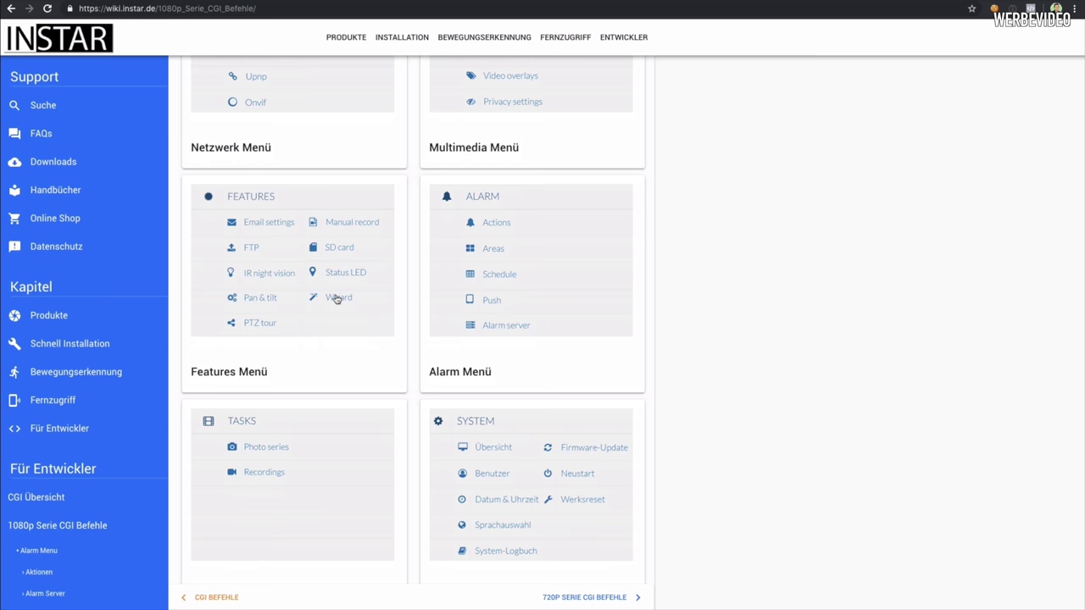
pyautogui.scroll(-1, 407, 430)
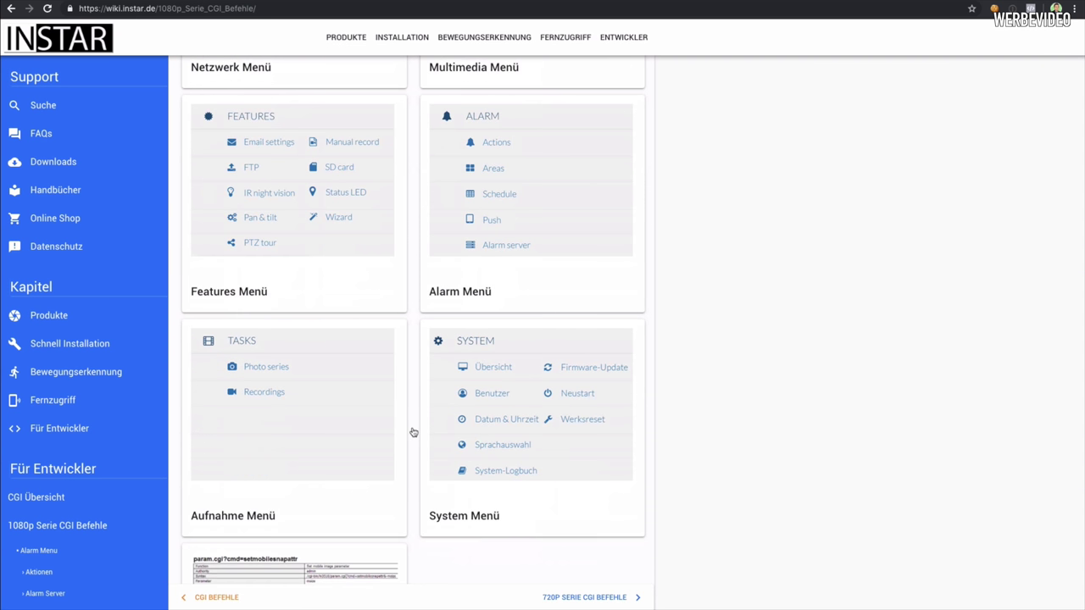
pyautogui.scroll(-1, 415, 431)
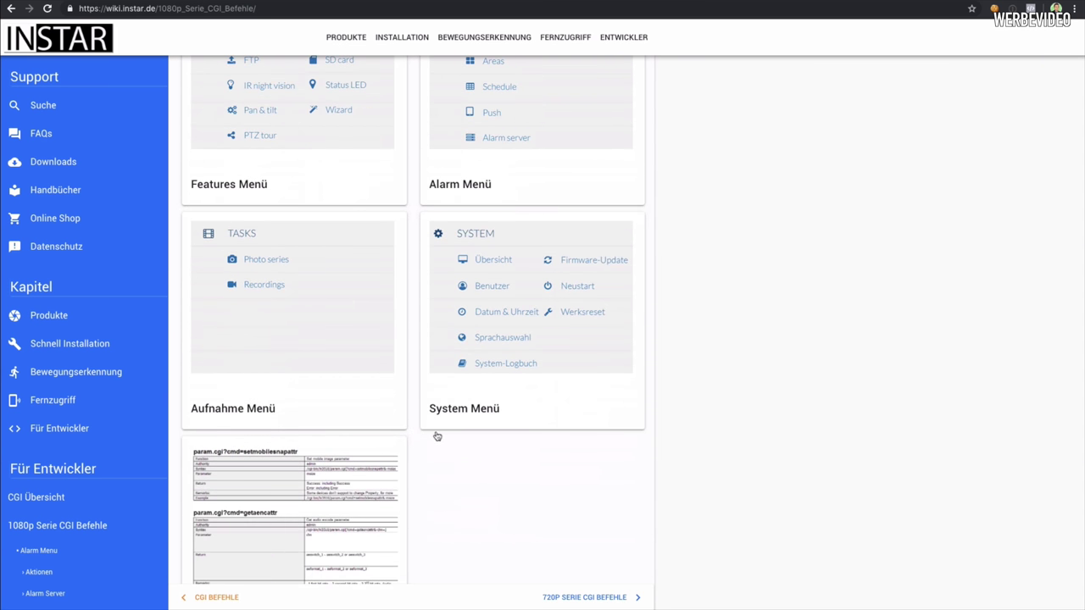
pyautogui.scroll(-1, 565, 415)
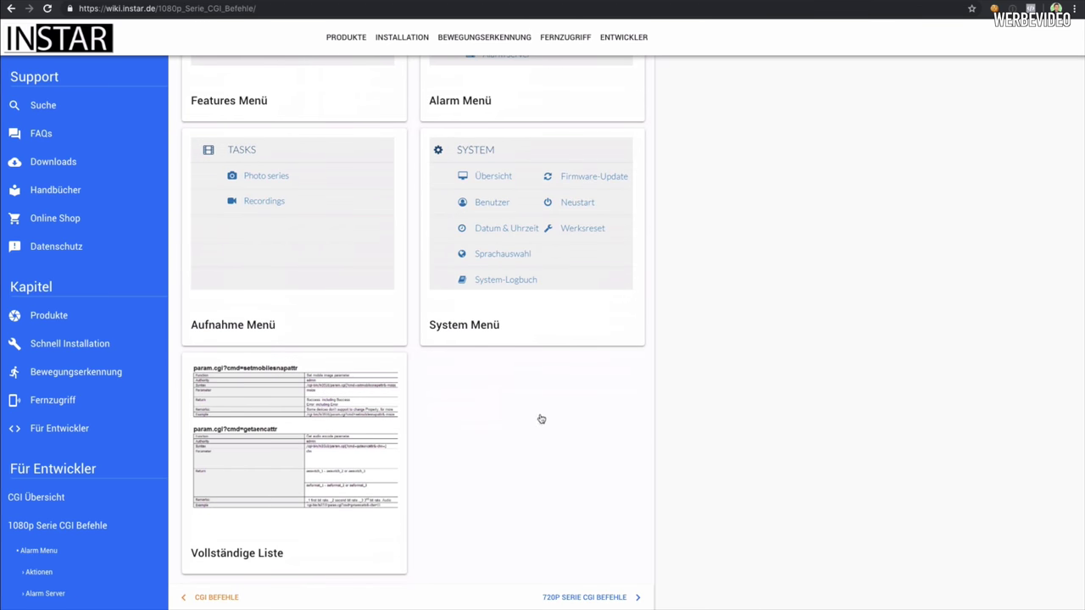
pyautogui.scroll(3, 308, 291)
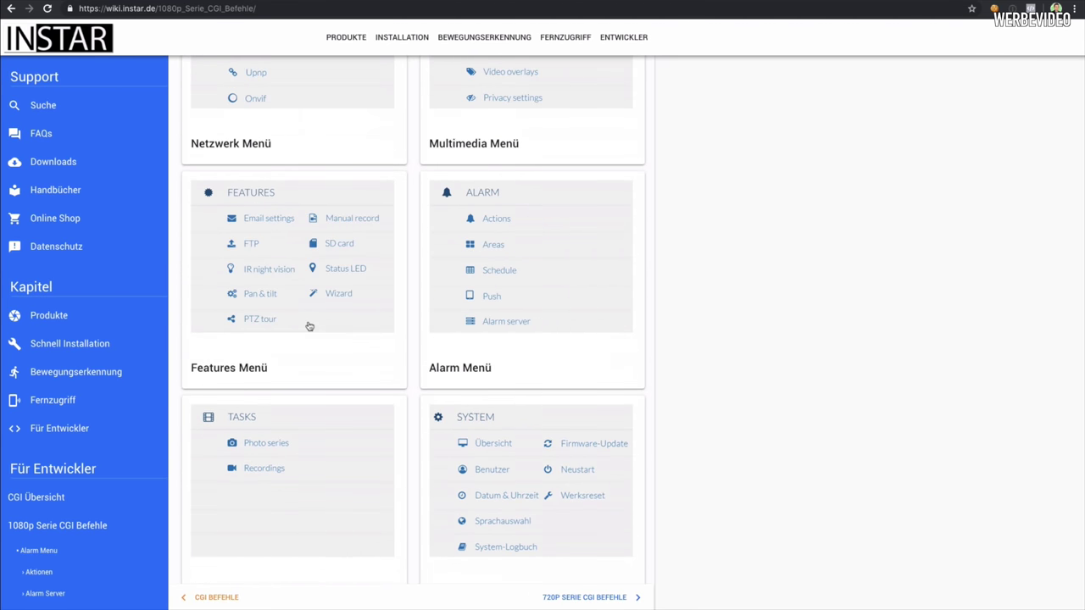
pyautogui.scroll(2, 288, 324)
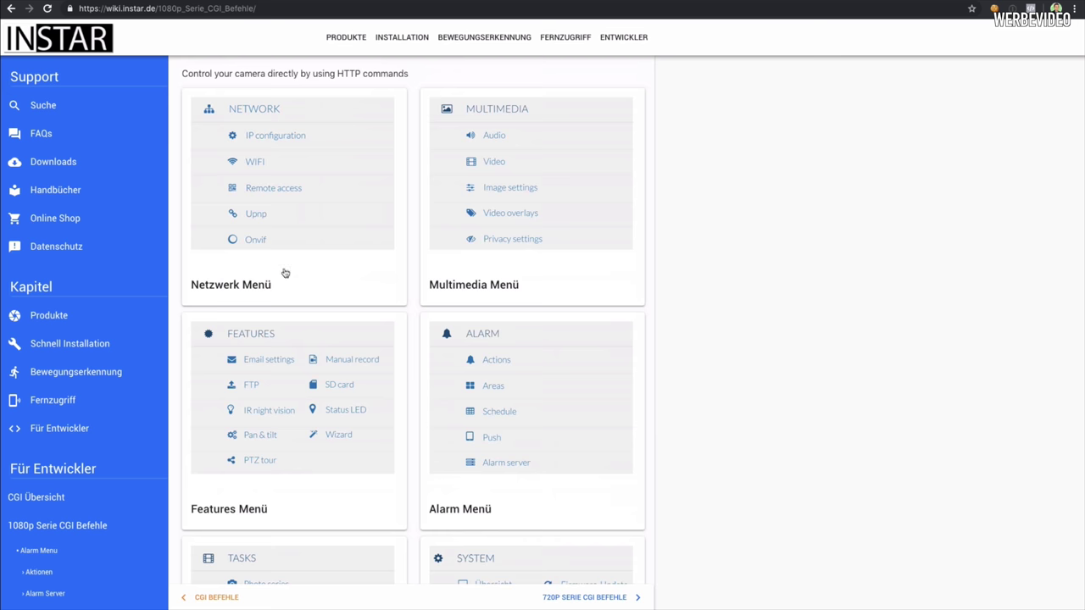
pyautogui.scroll(1, 339, 390)
pyautogui.scroll(-2, 340, 393)
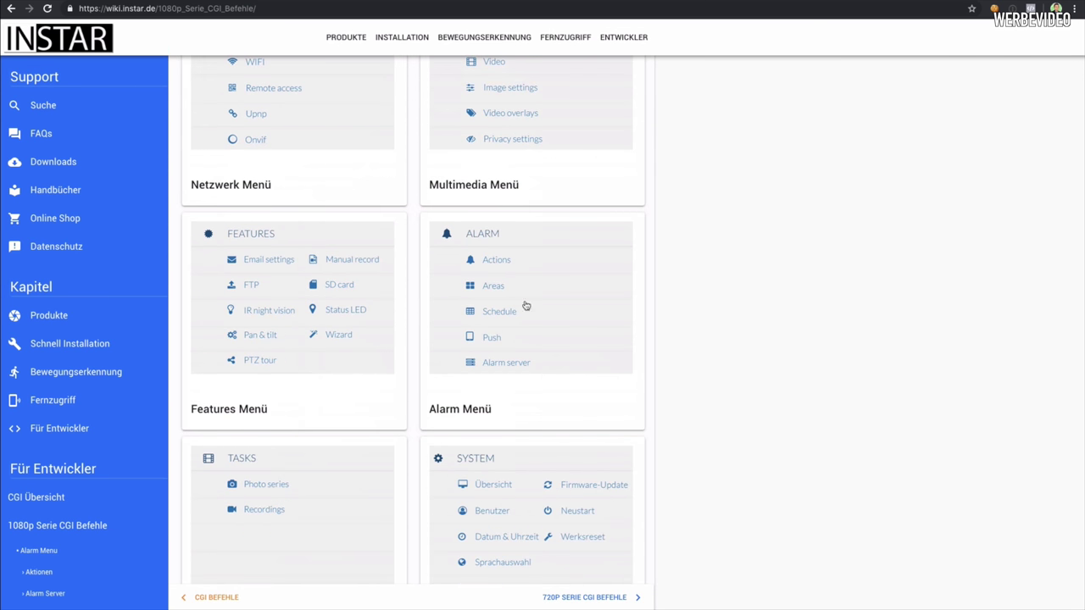
# - Open the Alarm menu's CGI documentation and look over its subpages for actions, areas, schedule and server
pyautogui.click(511, 349)
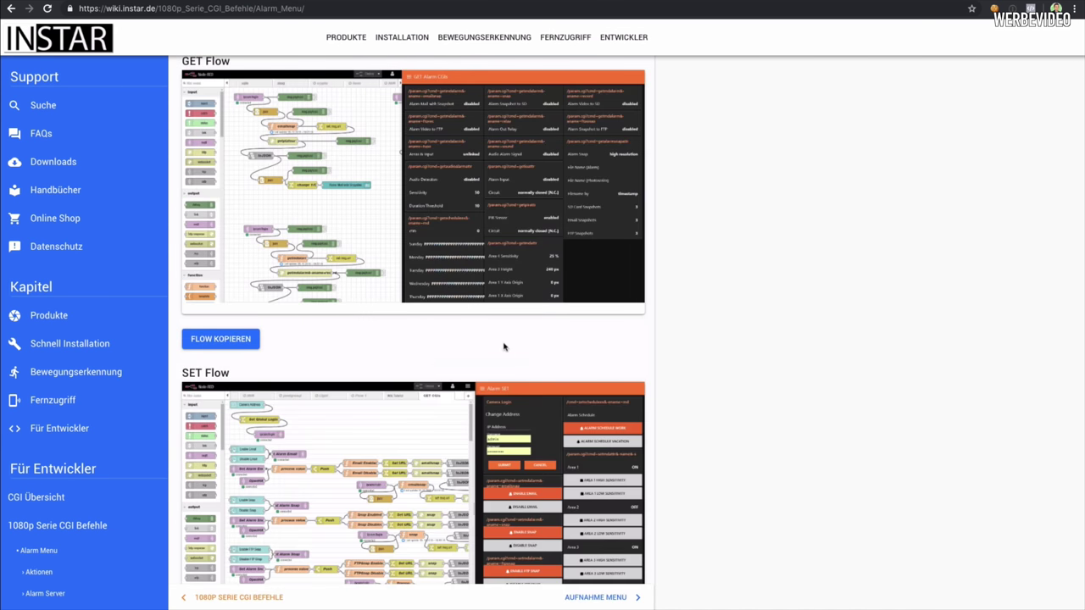
pyautogui.scroll(6, 373, 203)
pyautogui.scroll(4, 381, 213)
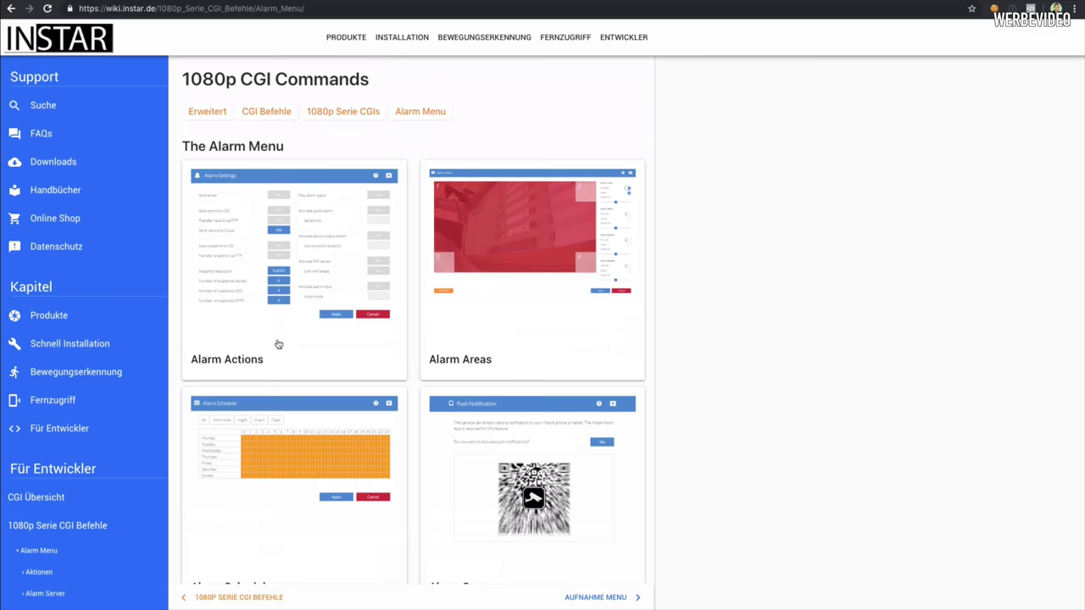
pyautogui.scroll(-1, 279, 344)
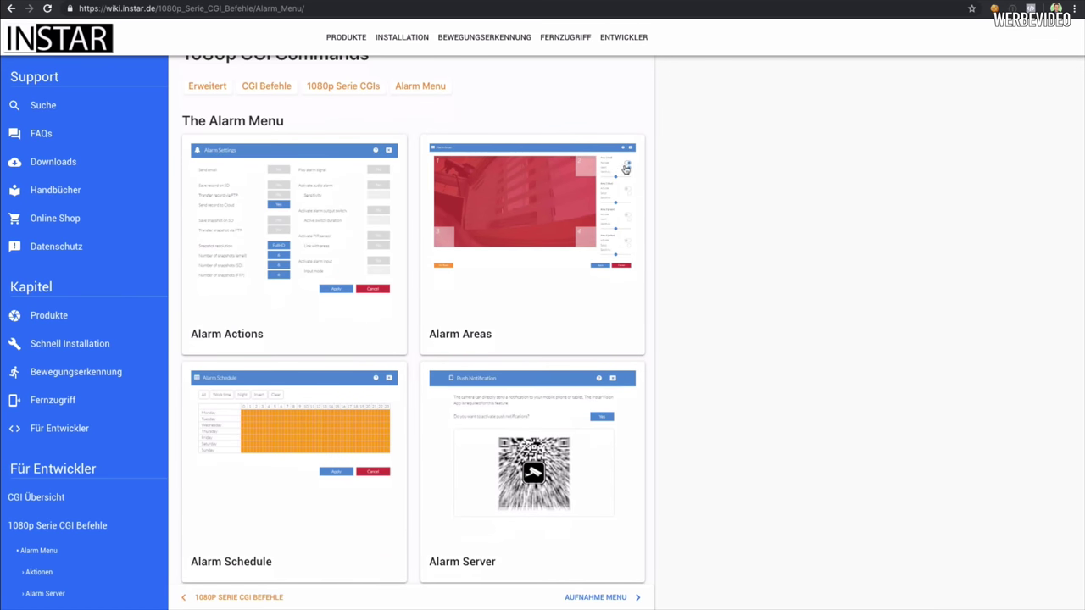
# - Open the Alarm Areas commands and read the getmdattr parameters and example URLs
pyautogui.click(506, 315)
pyautogui.scroll(-3, 509, 329)
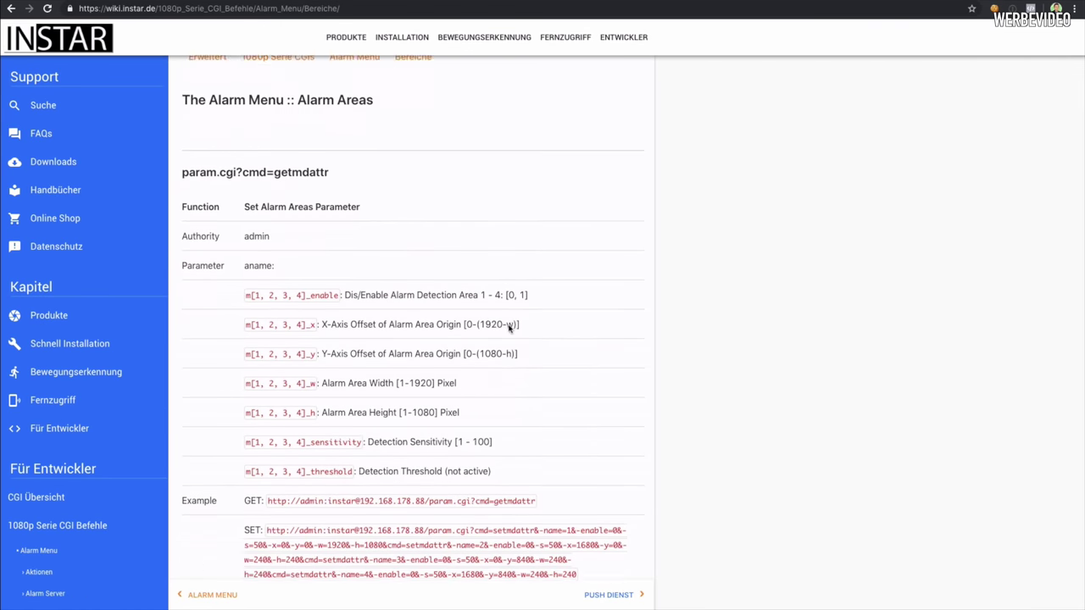
pyautogui.moveTo(346, 237)
pyautogui.mouseDown()
pyautogui.moveTo(487, 238)
pyautogui.moveTo(346, 237)
pyautogui.mouseUp()
pyautogui.moveTo(246, 240); pyautogui.dragTo(567, 238)
pyautogui.click(567, 238)
pyautogui.scroll(-1, 375, 326)
pyautogui.scroll(-5, 374, 326)
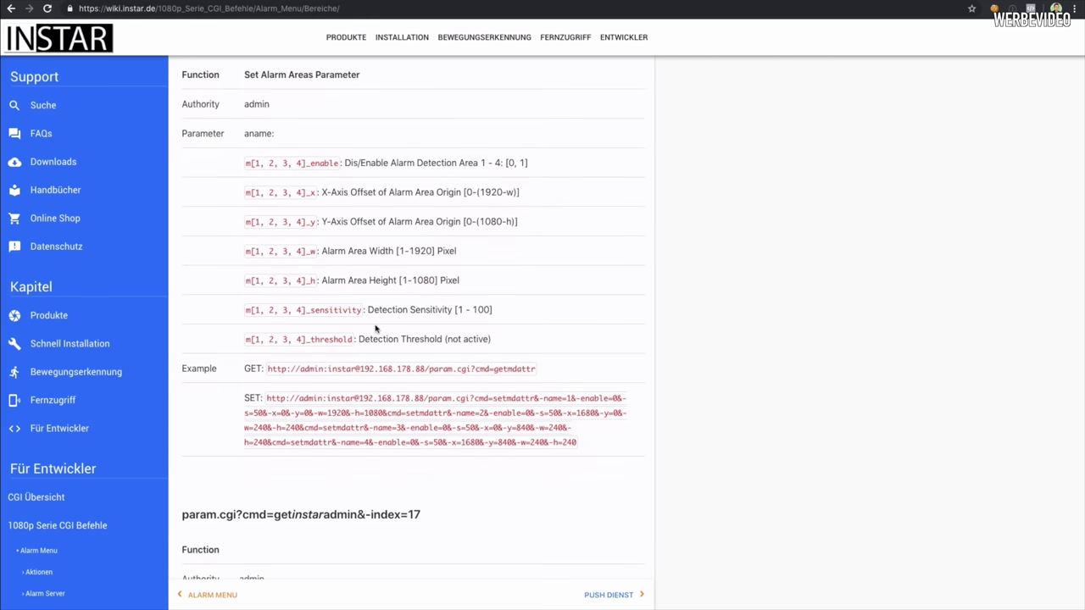
# - Return to the Alarm menu documentation and review its Node-RED flows and the instructions for using them
pyautogui.click(8, 7)
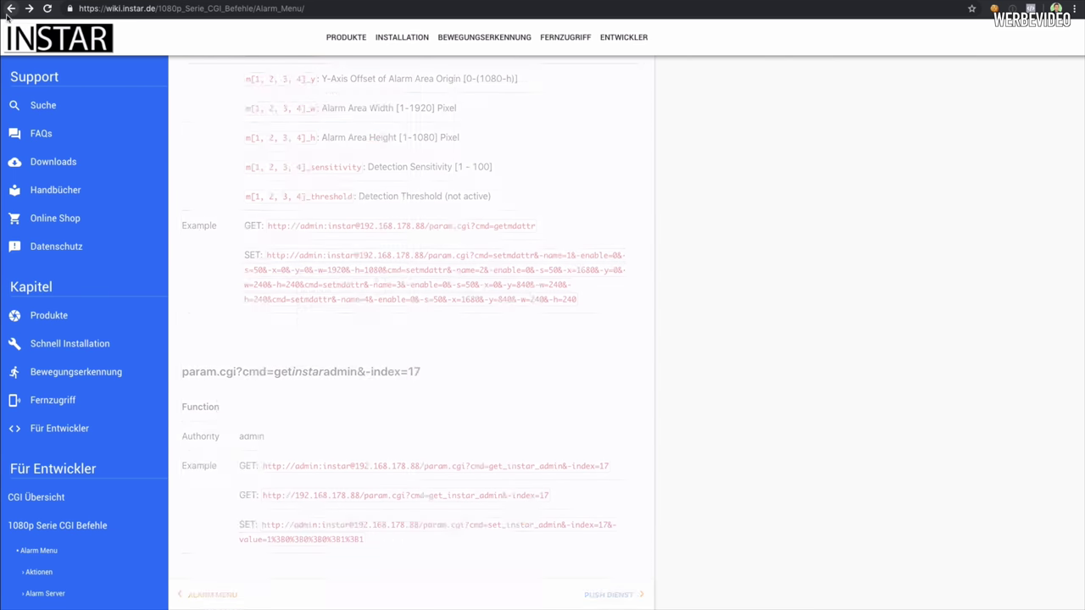
pyautogui.scroll(-7, 594, 381)
pyautogui.scroll(-7, 401, 327)
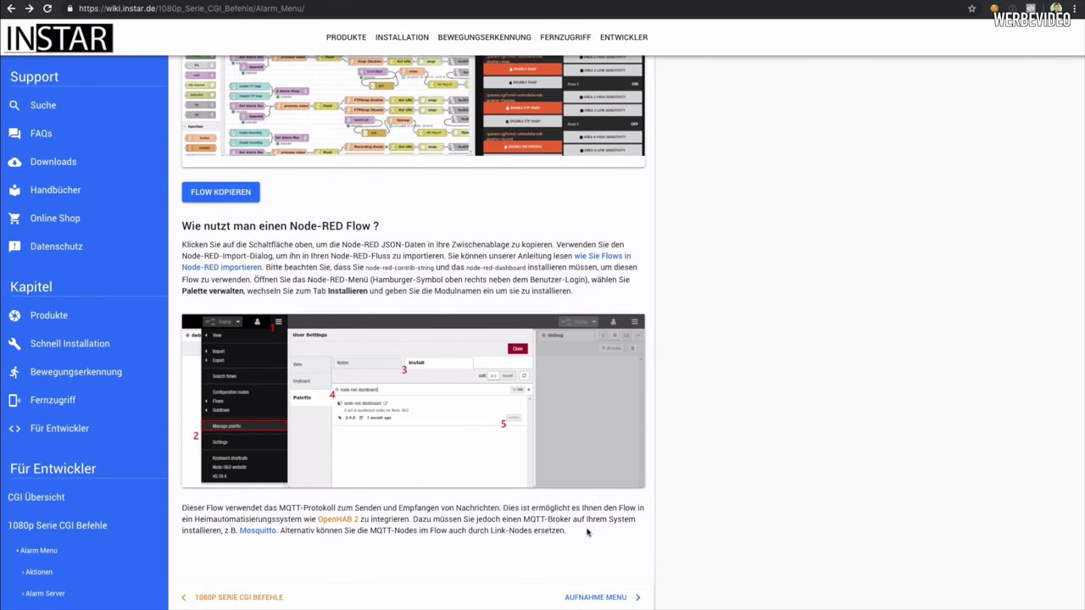
pyautogui.scroll(1, 427, 471)
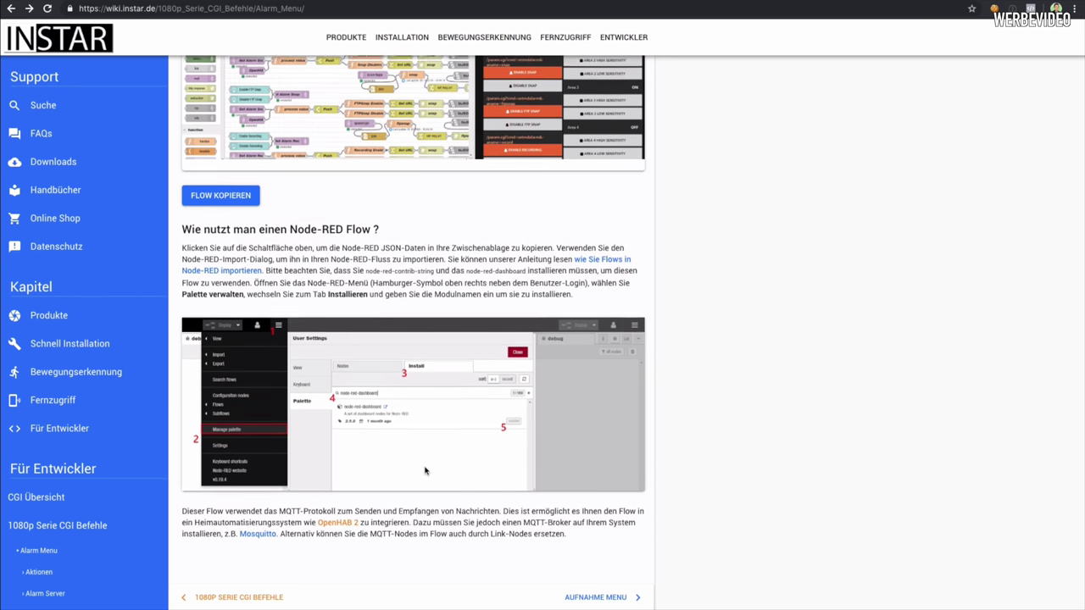
pyautogui.scroll(15, 467, 483)
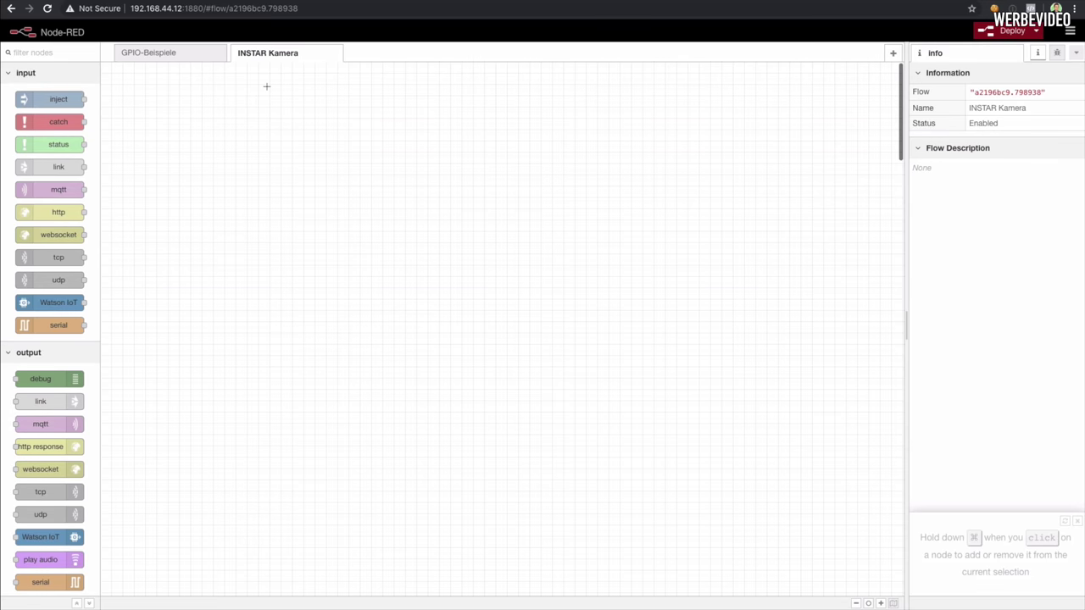
# - In Node-RED's INSTAR Kamera flow, add an http input node with method GET, URL /instar and the name Alarm
pyautogui.moveTo(41, 213); pyautogui.dragTo(204, 208)
pyautogui.doubleClick(208, 209)
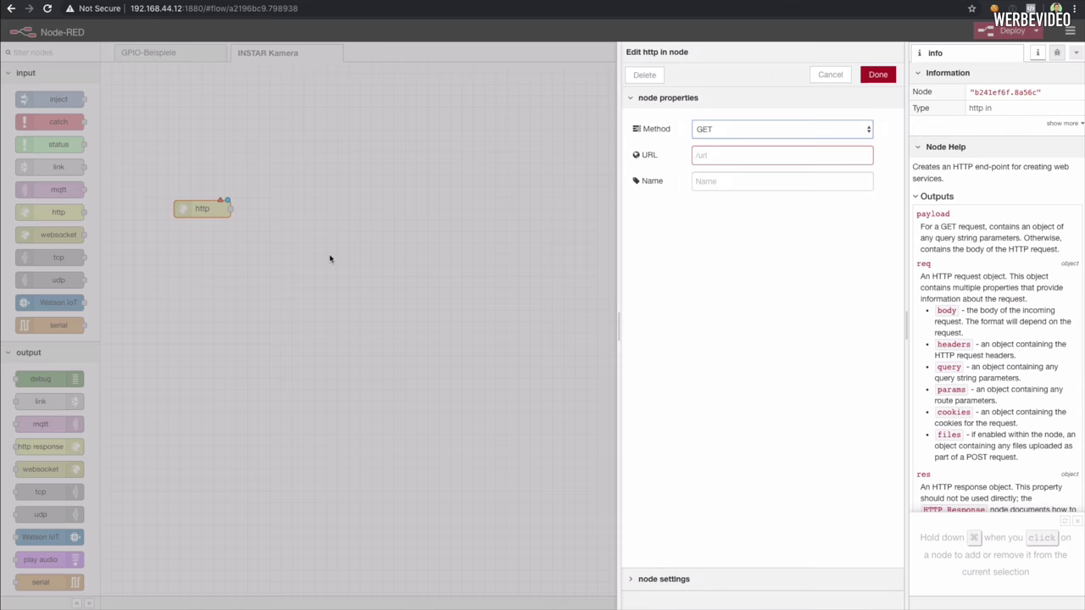
pyautogui.click(727, 159)
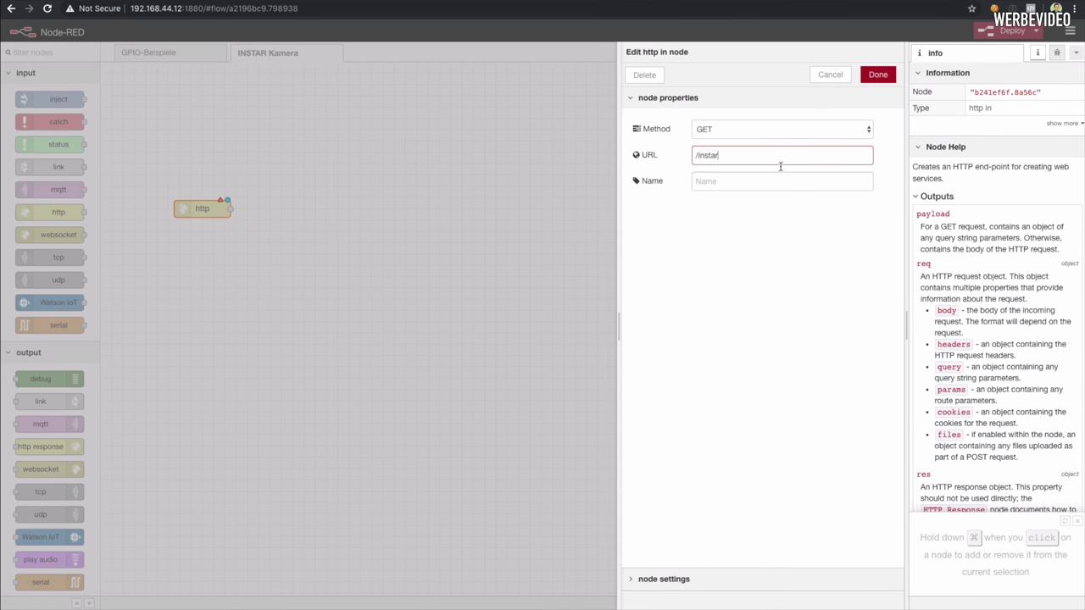
pyautogui.press('super+a')
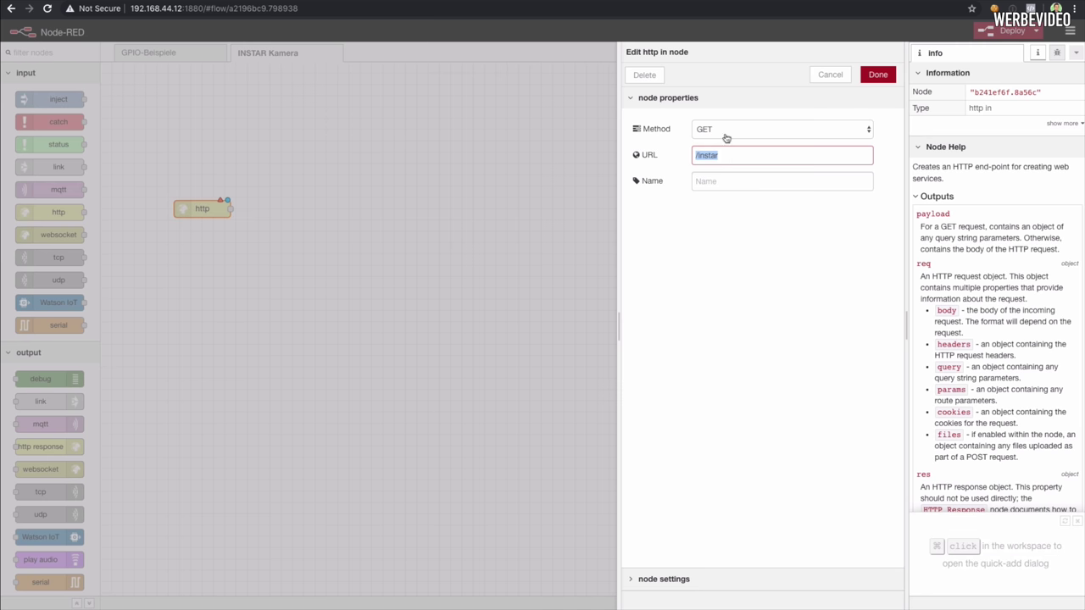
pyautogui.click(729, 182)
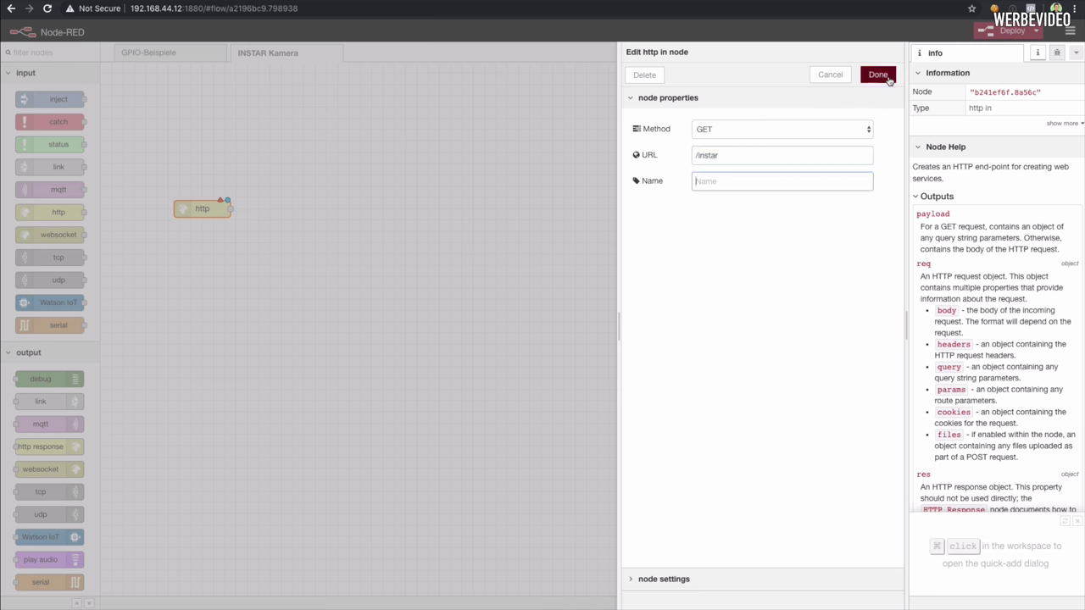
pyautogui.write('inst')
pyautogui.hotkey('ctrl', 'a')
pyautogui.write('Alarm')
pyautogui.click(890, 75)
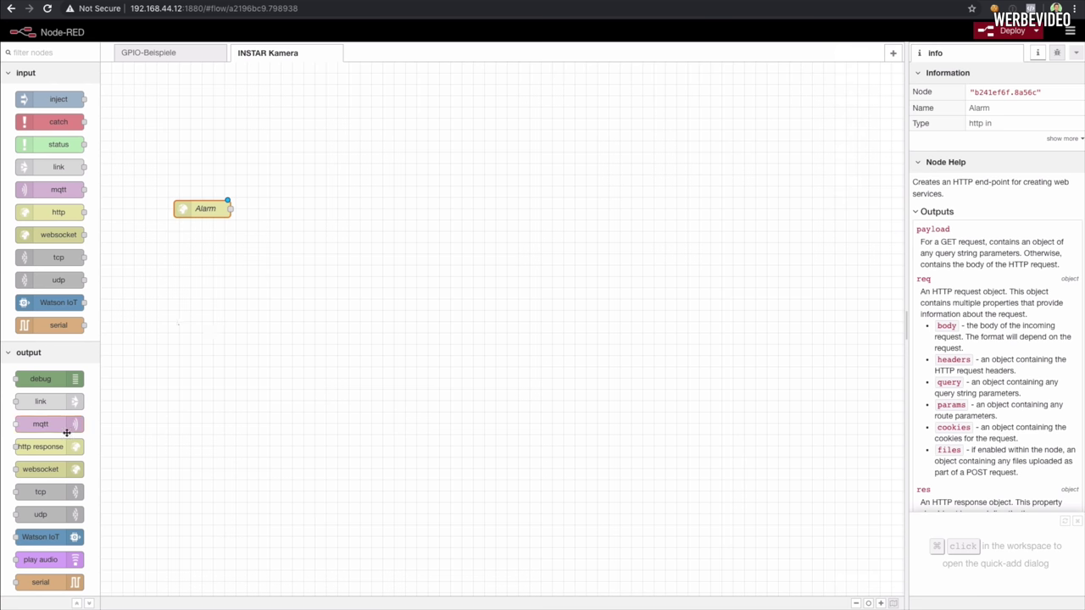
# - Add an http response node and a debug node, and wire the Alarm node's output to both
pyautogui.moveTo(66, 446); pyautogui.dragTo(494, 209)
pyautogui.moveTo(230, 208); pyautogui.dragTo(482, 212)
pyautogui.click(471, 229)
pyautogui.moveTo(41, 379); pyautogui.dragTo(288, 253)
pyautogui.moveTo(231, 209)
pyautogui.mouseDown()
pyautogui.moveTo(255, 251)
pyautogui.moveTo(301, 237)
pyautogui.mouseUp()
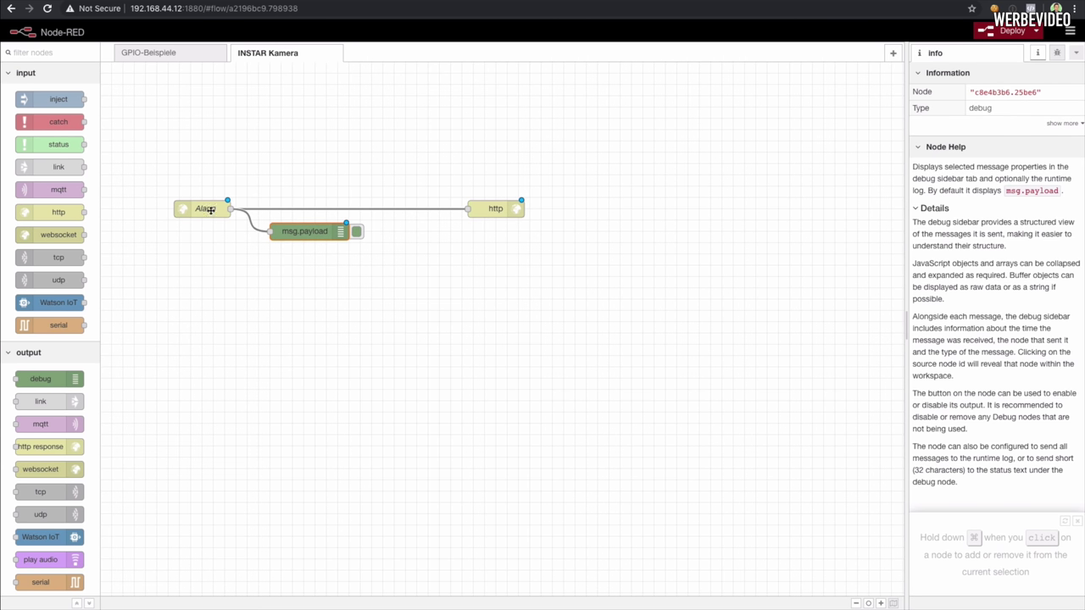
pyautogui.click(217, 209)
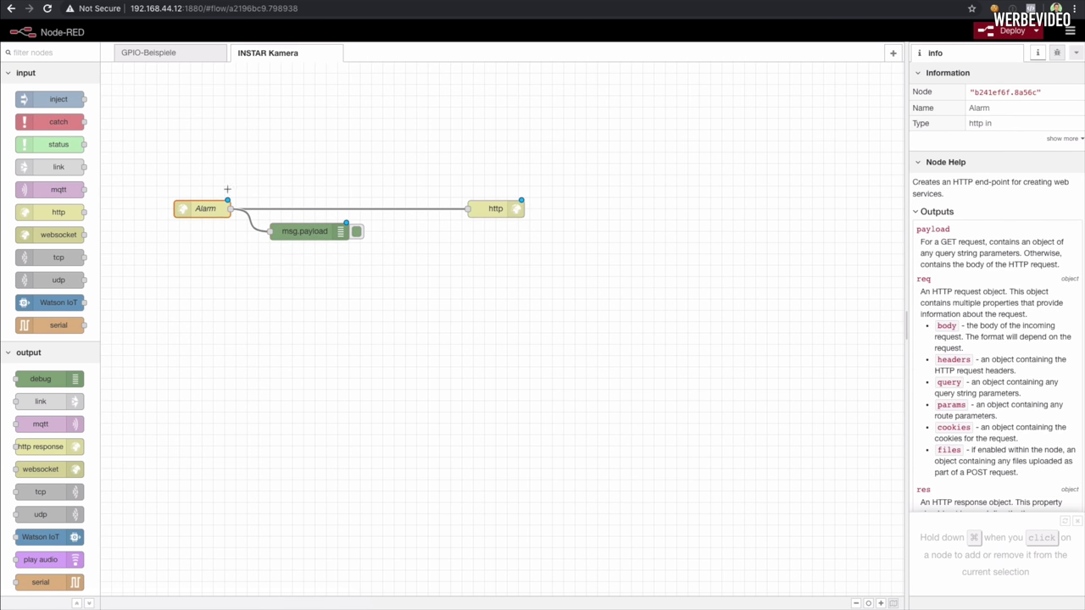
pyautogui.click(205, 231)
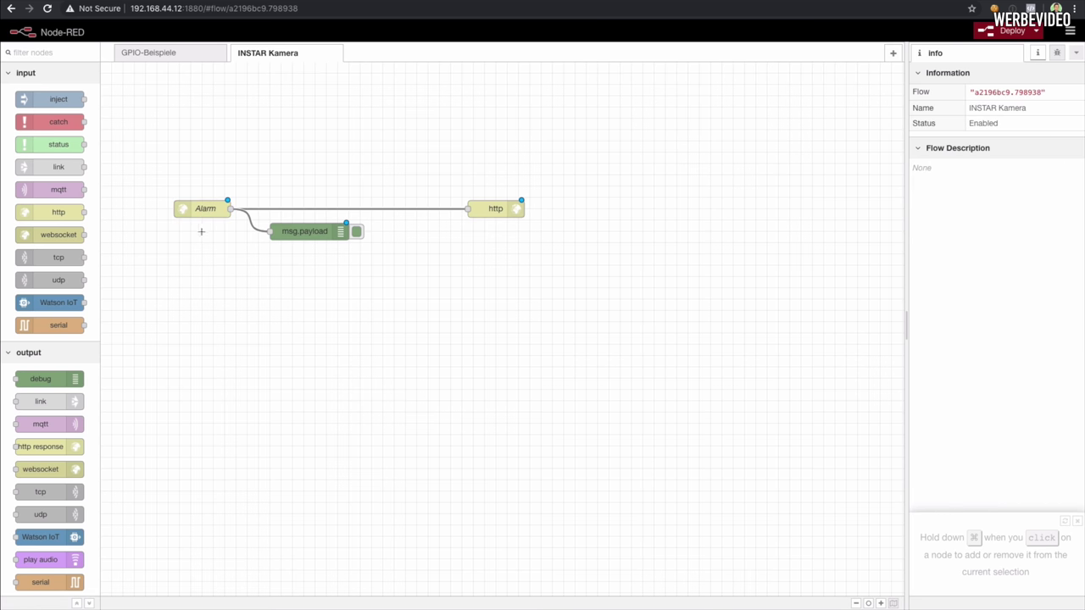
pyautogui.click(207, 213)
pyautogui.click(205, 242)
pyautogui.moveTo(159, 186); pyautogui.dragTo(241, 235)
pyautogui.click(241, 235)
pyautogui.click(190, 219)
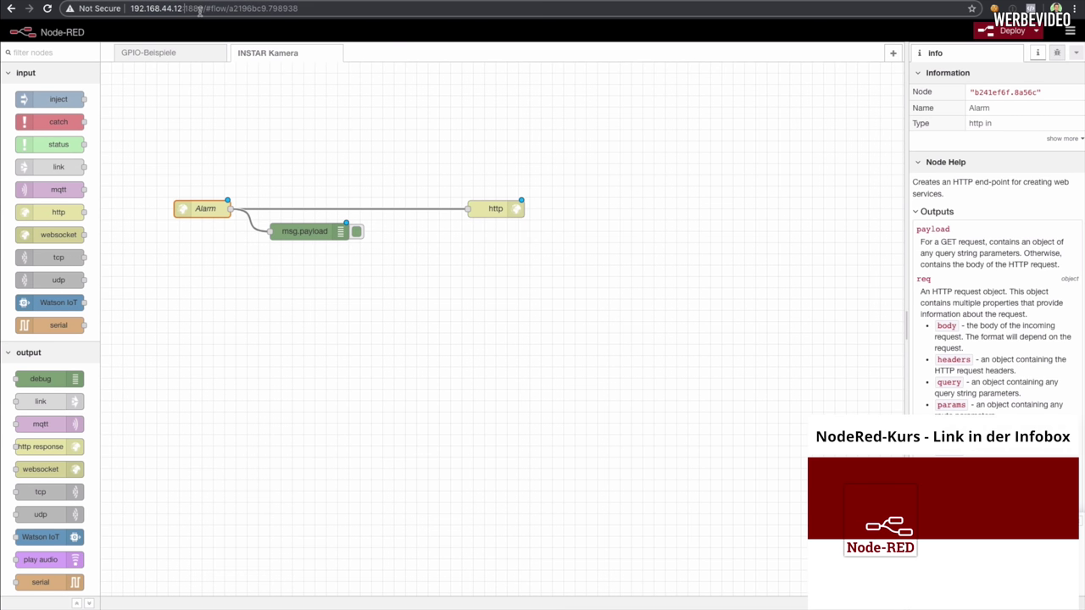
pyautogui.click(216, 131)
pyautogui.click(204, 218)
# - Check the Alarm node's URL path, close its settings without changes and deploy the flow
pyautogui.doubleClick(204, 218)
pyautogui.doubleClick(726, 157)
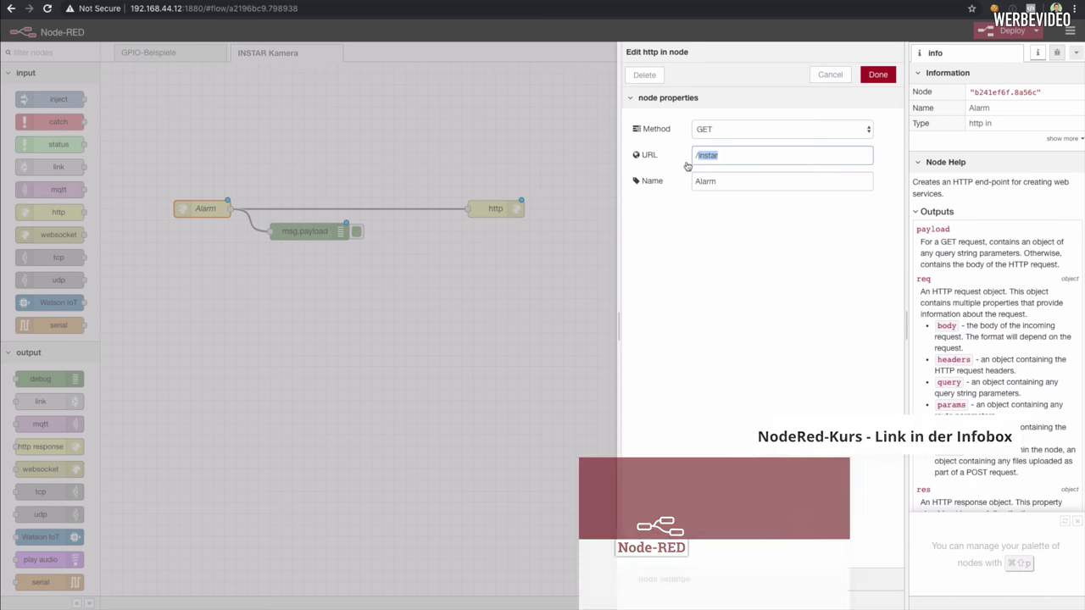
pyautogui.click(833, 76)
pyautogui.click(992, 38)
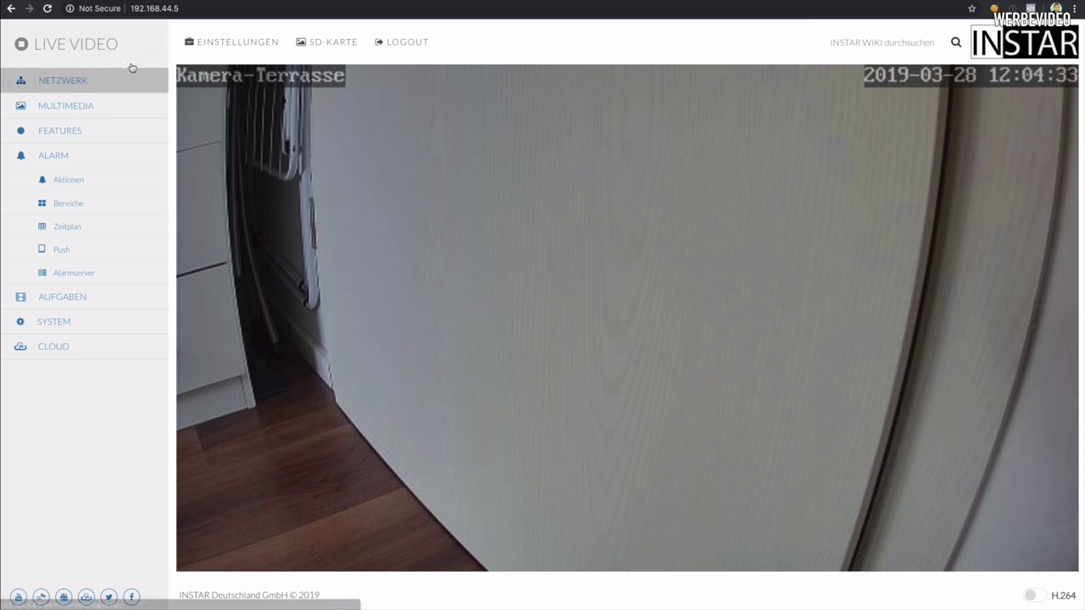
# - In the camera's web interface, set the alarm server's address to 192.168.44.12, its port to 1880 and its path to /instar
pyautogui.click(89, 274)
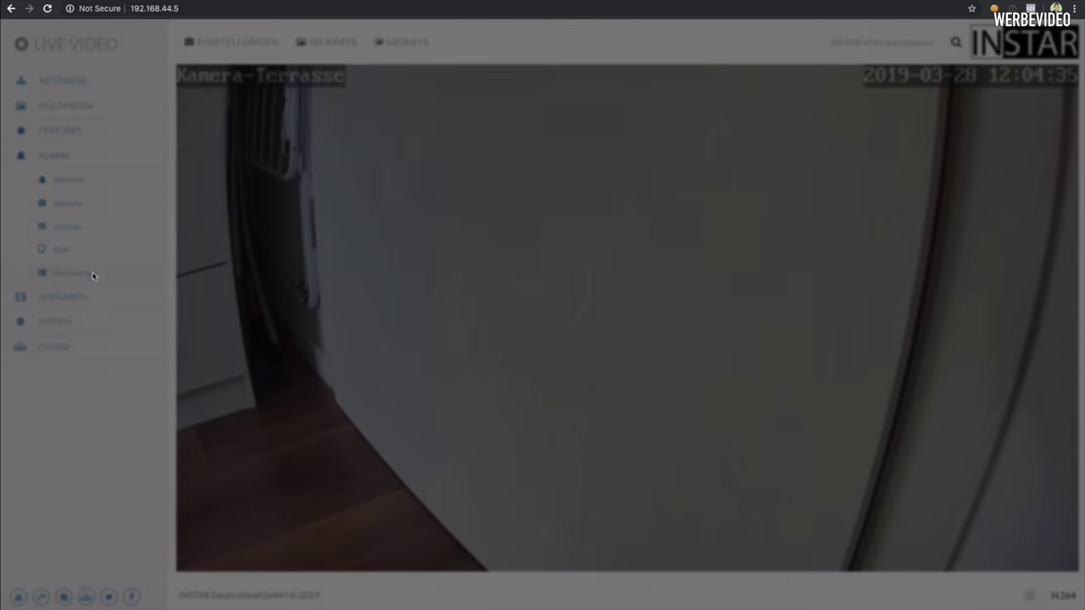
pyautogui.click(572, 136)
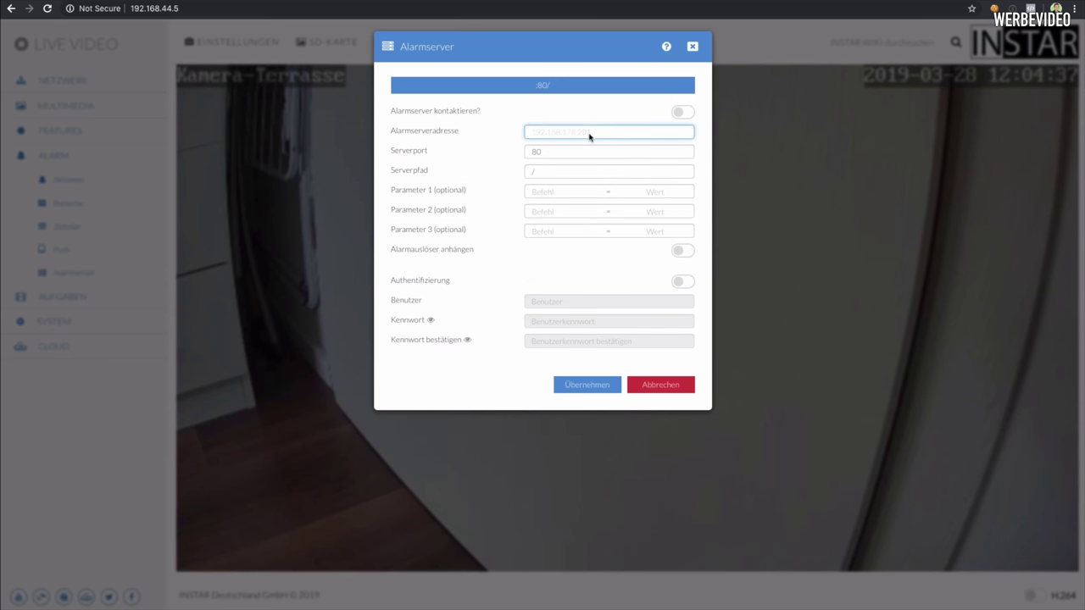
pyautogui.write('http://192.168.44.12:1880/')
pyautogui.press('super+a')
pyautogui.write('192.168.44.12')
pyautogui.doubleClick(552, 152)
pyautogui.write('1880')
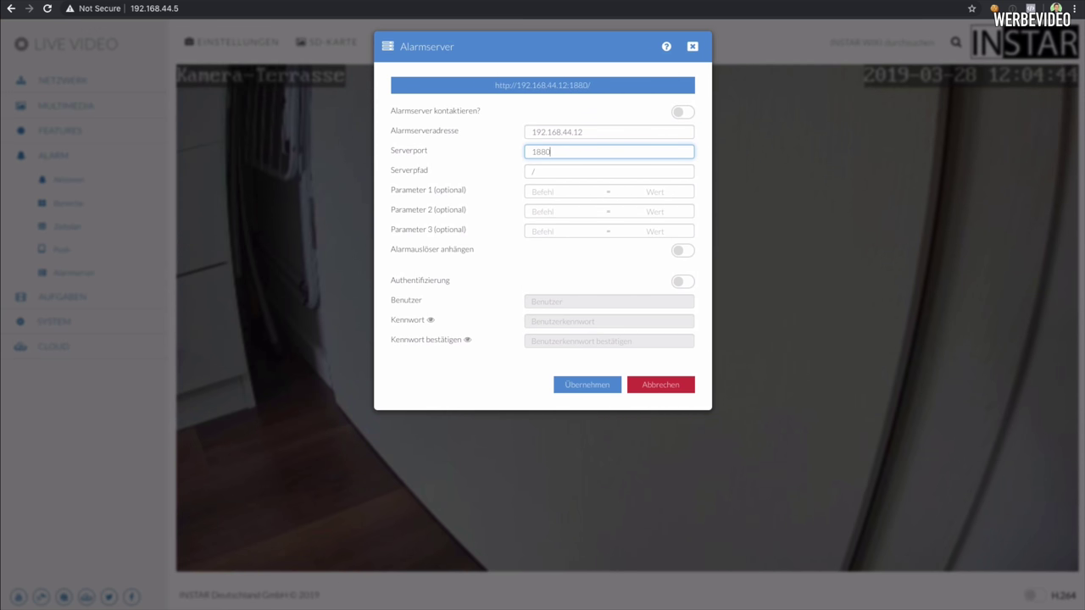
pyautogui.press('Tab')
pyautogui.write('/instar')
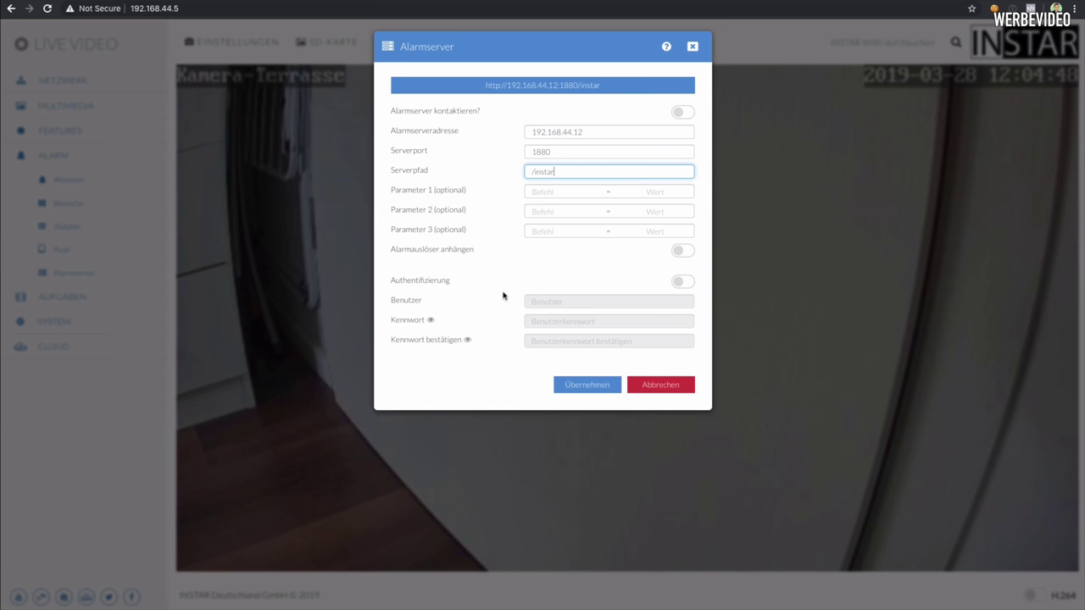
# - Enable appending the alarm trigger and contacting the alarm server, apply the settings and close the Alarmserver dialog
pyautogui.click(687, 252)
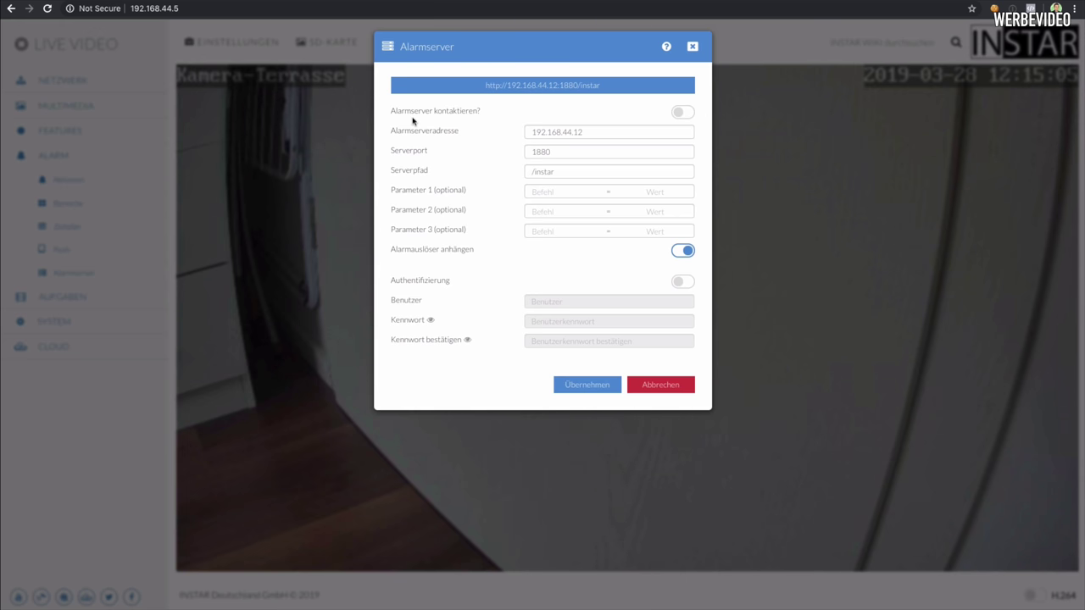
pyautogui.click(684, 116)
pyautogui.click(588, 387)
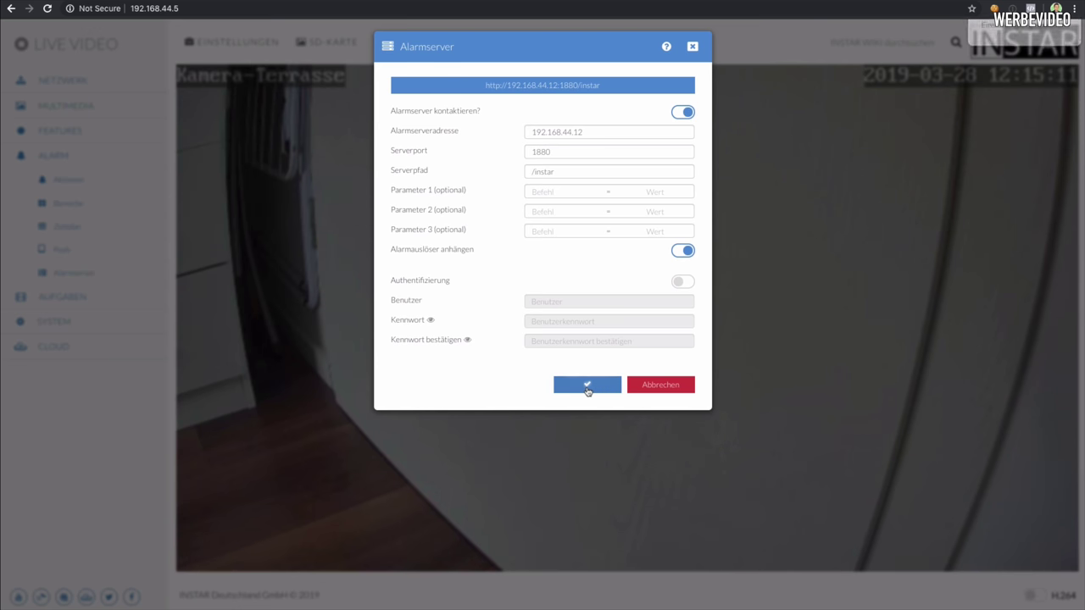
pyautogui.click(657, 388)
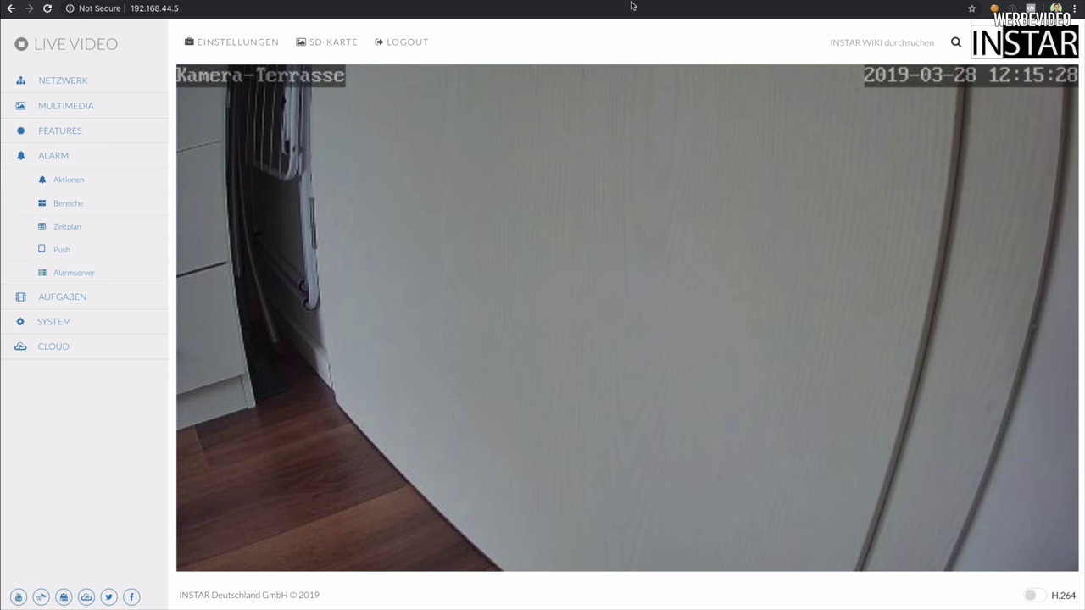
# - Switch to Node-RED and expand the received alarm message down to its req and query objects to examine the alarm parameter
pyautogui.hotkey('ctrl', 'Tab')
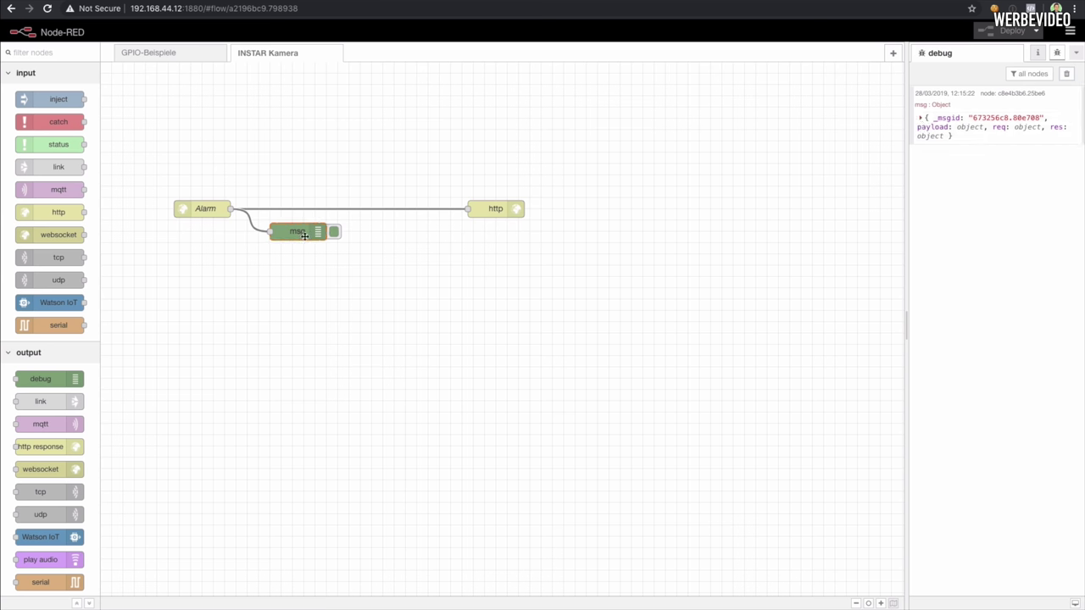
pyautogui.click(921, 118)
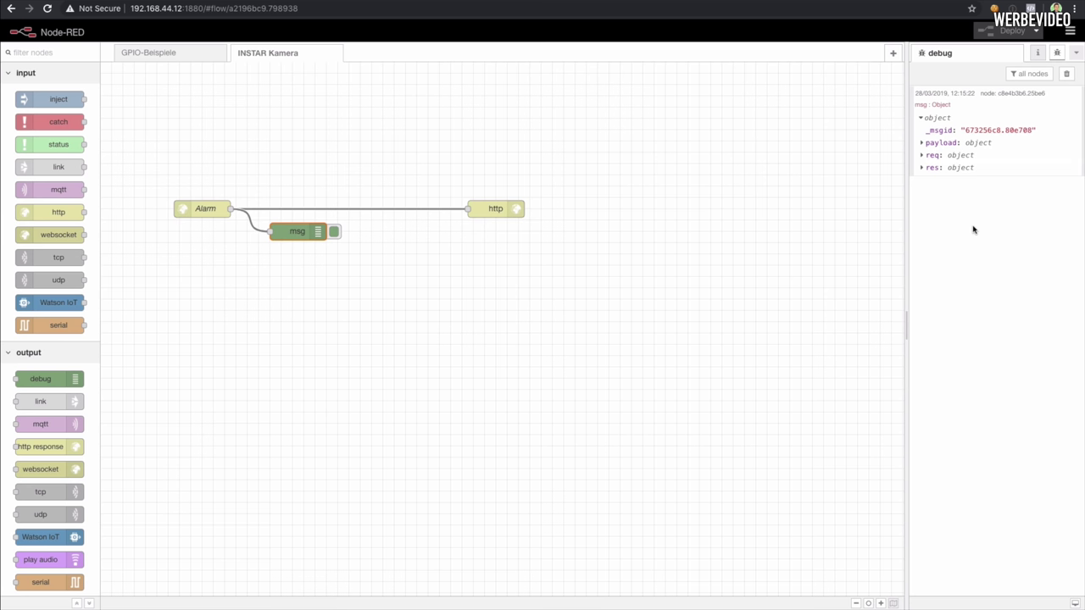
pyautogui.click(921, 156)
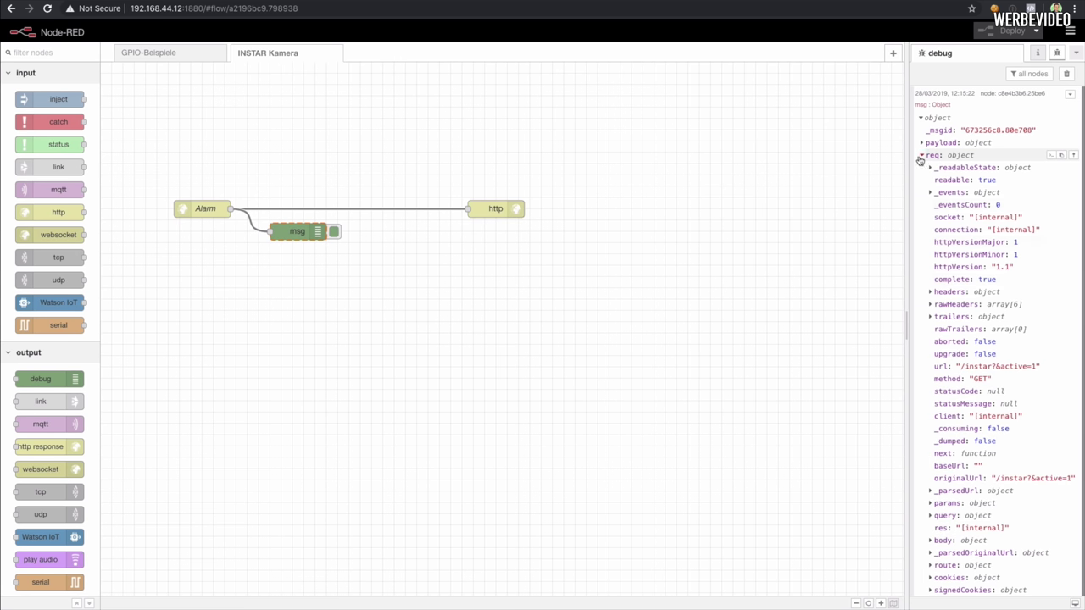
pyautogui.scroll(-1, 953, 288)
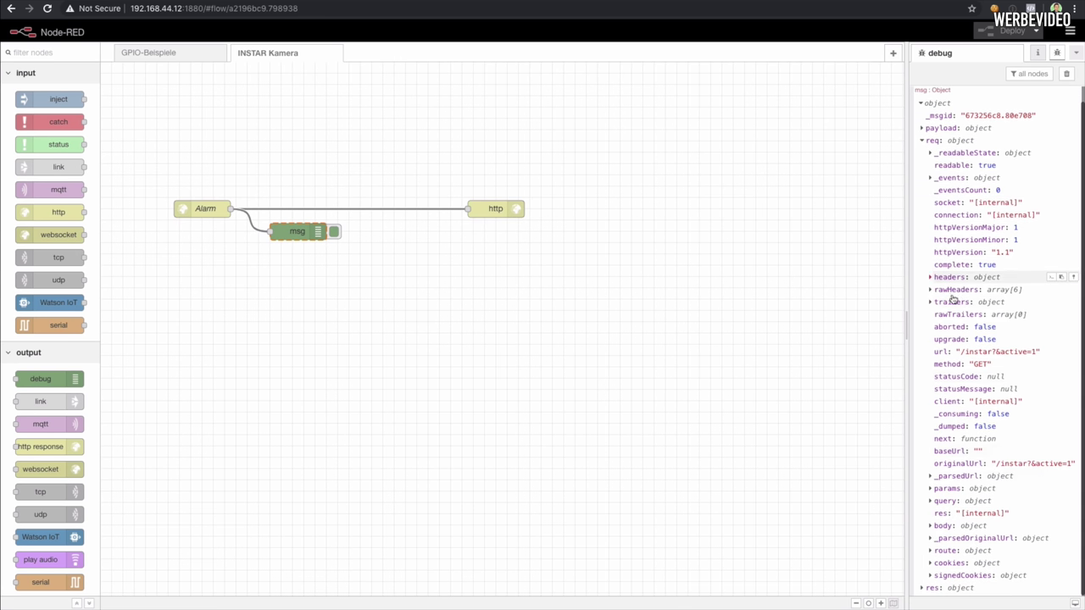
pyautogui.click(930, 501)
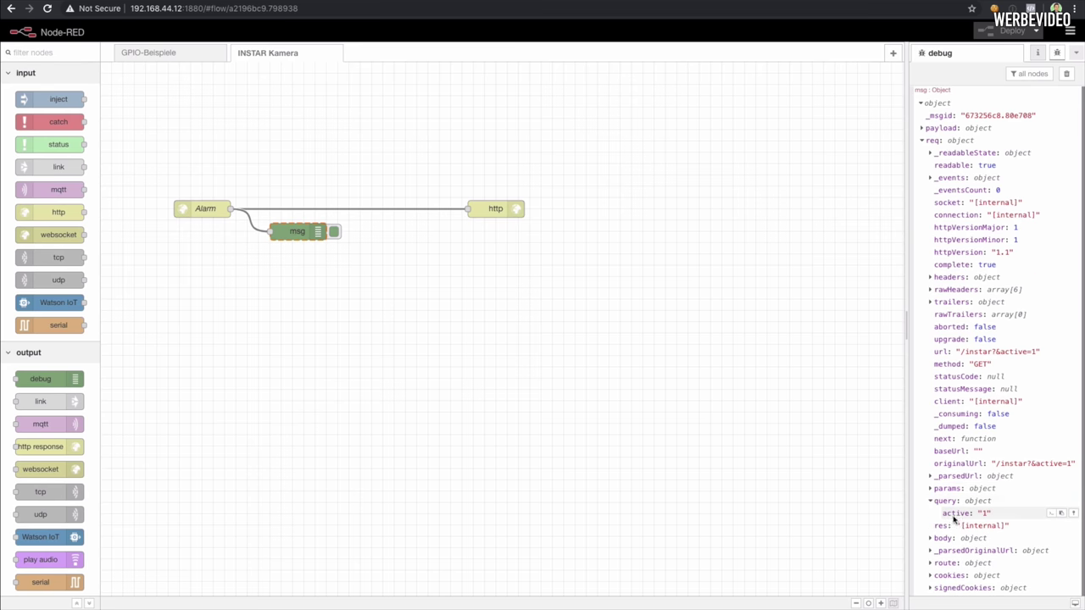
# - Copy the path of the active property inside the debug message's query object
pyautogui.moveTo(942, 514)
pyautogui.mouseDown()
pyautogui.moveTo(991, 515)
pyautogui.moveTo(944, 514)
pyautogui.mouseUp()
pyautogui.click(991, 515)
pyautogui.moveTo(996, 518); pyautogui.dragTo(942, 516)
pyautogui.click(1006, 519)
pyautogui.click(997, 515)
pyautogui.click(1051, 515)
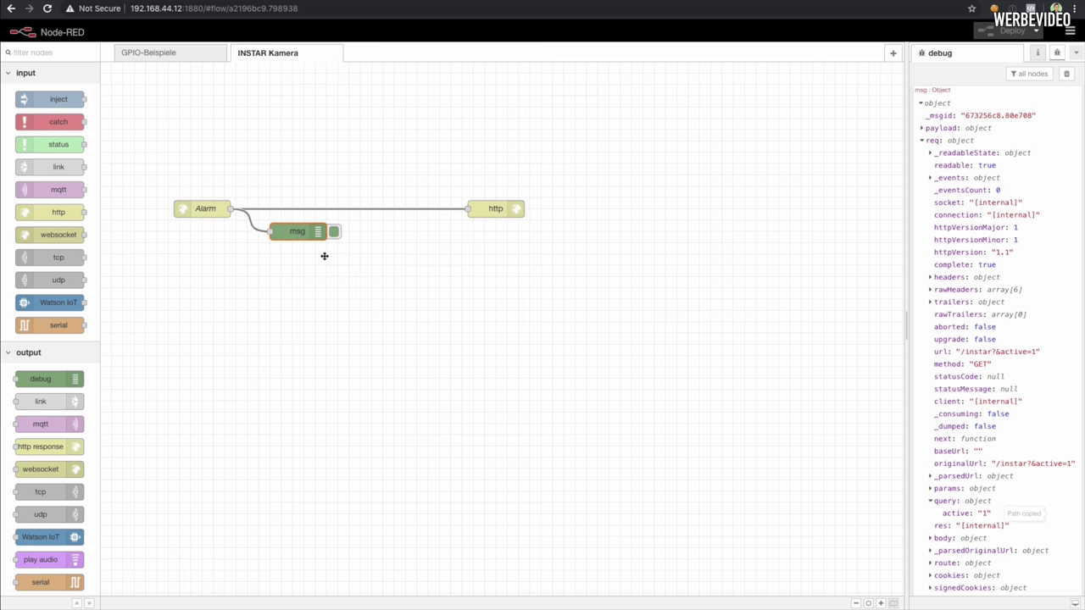
# - Move the debug node away from the Alarm node and insert a switch node into the wire between them
pyautogui.moveTo(297, 231); pyautogui.dragTo(421, 311)
pyautogui.click(274, 298)
pyautogui.scroll(-8, 86, 402)
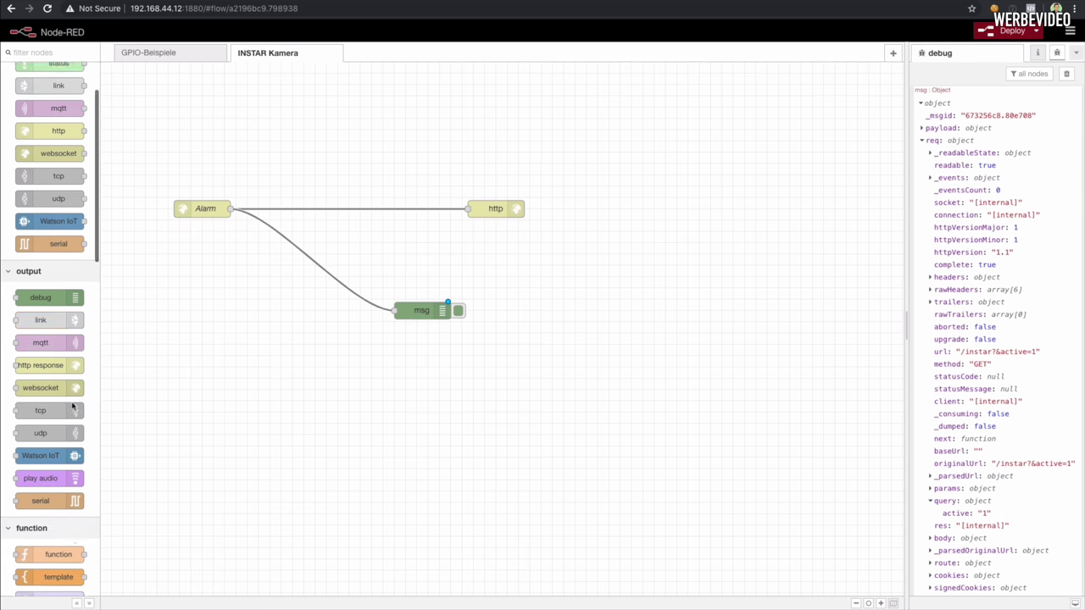
pyautogui.moveTo(54, 462); pyautogui.dragTo(314, 267)
# - Set the switch node to test msg.req.query.active for equality with 1, stopping after the first match
pyautogui.doubleClick(314, 267)
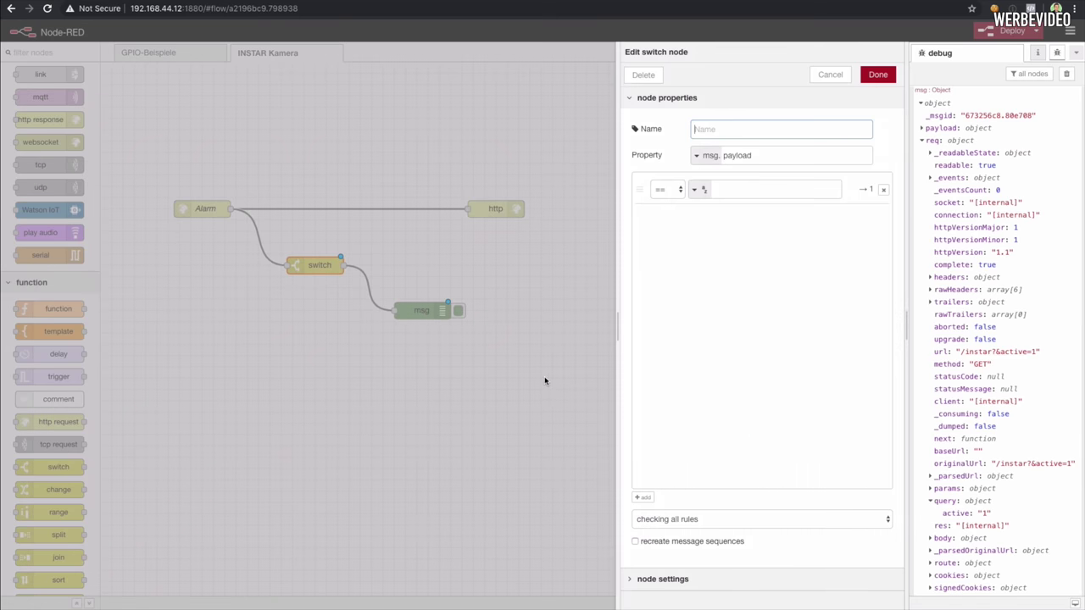
pyautogui.doubleClick(763, 158)
pyautogui.write('req.query.active')
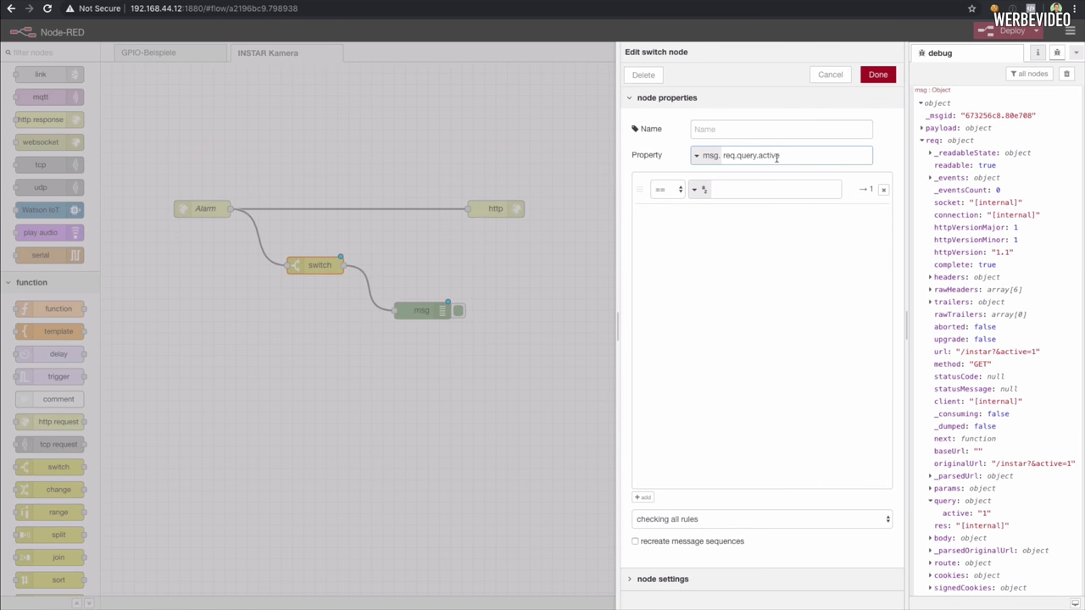
pyautogui.doubleClick(776, 157)
pyautogui.click(766, 188)
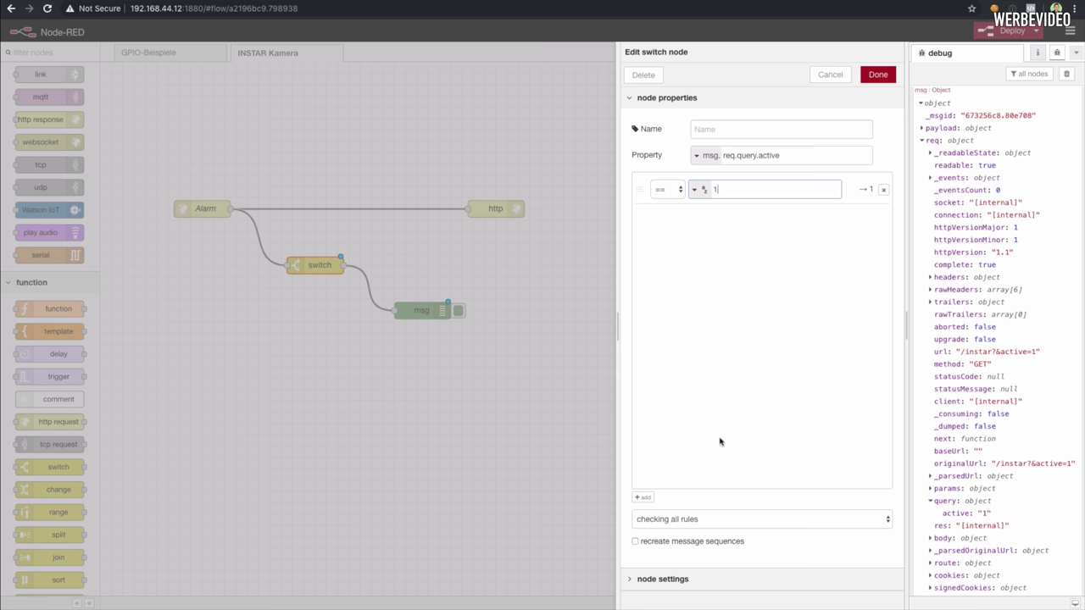
pyautogui.click(707, 524)
pyautogui.click(709, 533)
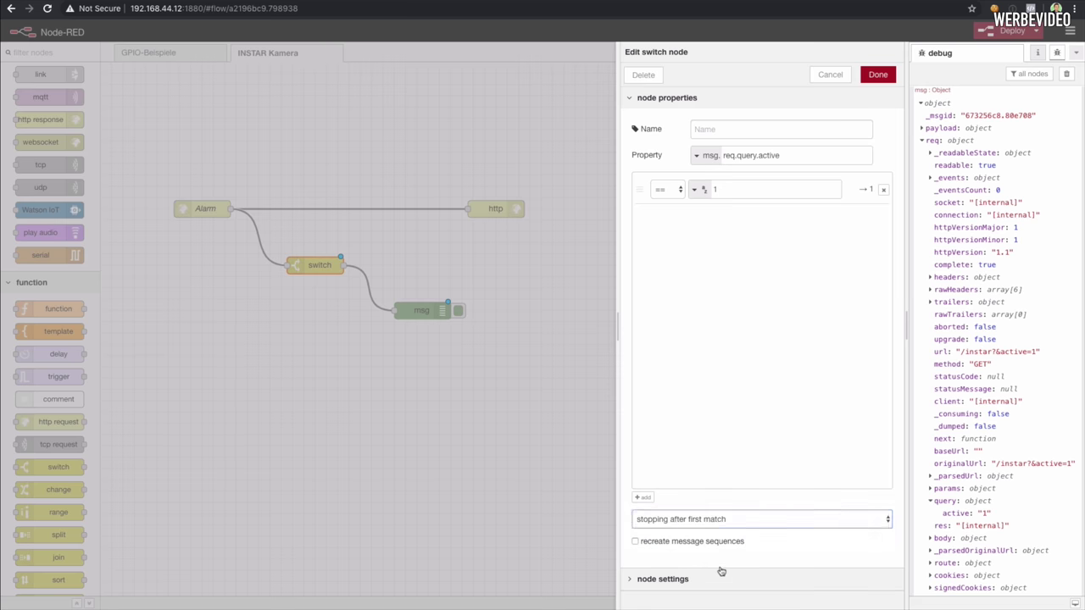
# - Label the switch node's first output "Bereich 1" and save the node's settings
pyautogui.click(722, 580)
pyautogui.click(707, 213)
pyautogui.write('Bereic')
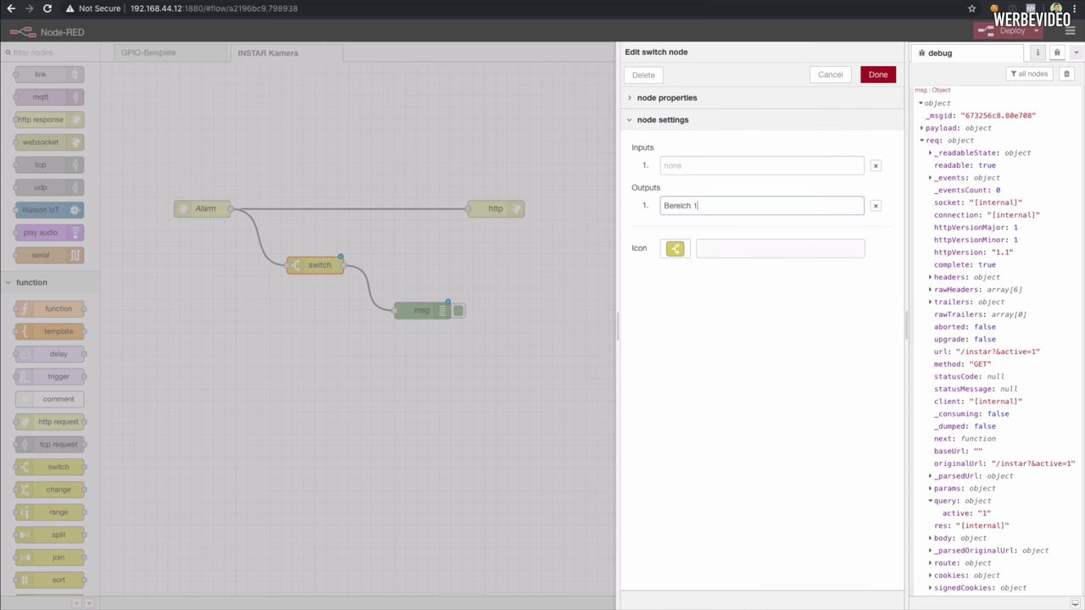
pyautogui.write('h 1')
pyautogui.click(878, 74)
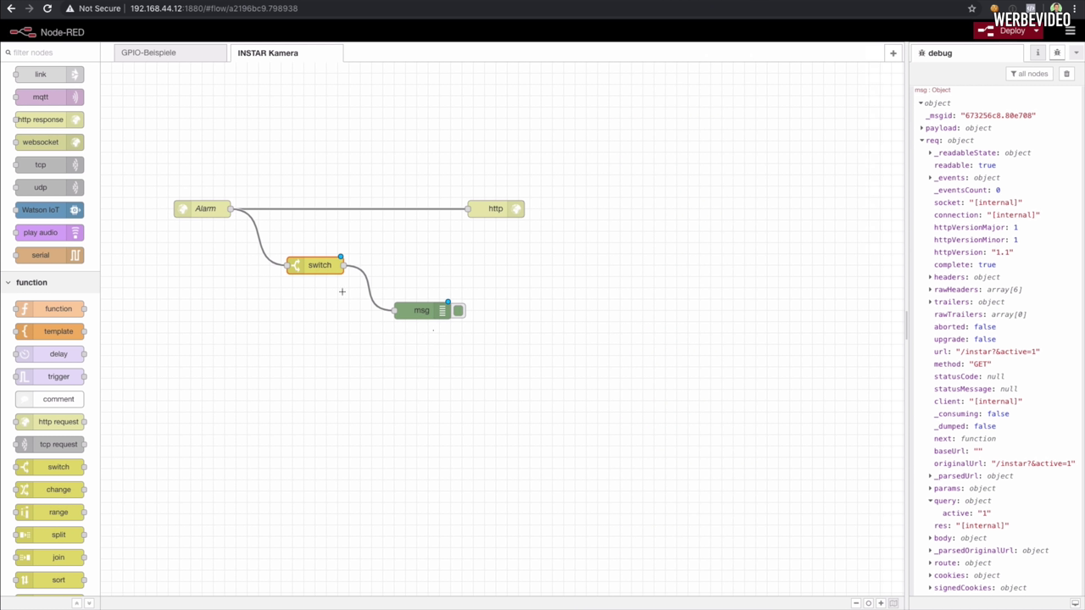
# - Check the switch node's rule without changing it and move the debug node farther away from the switch
pyautogui.doubleClick(320, 266)
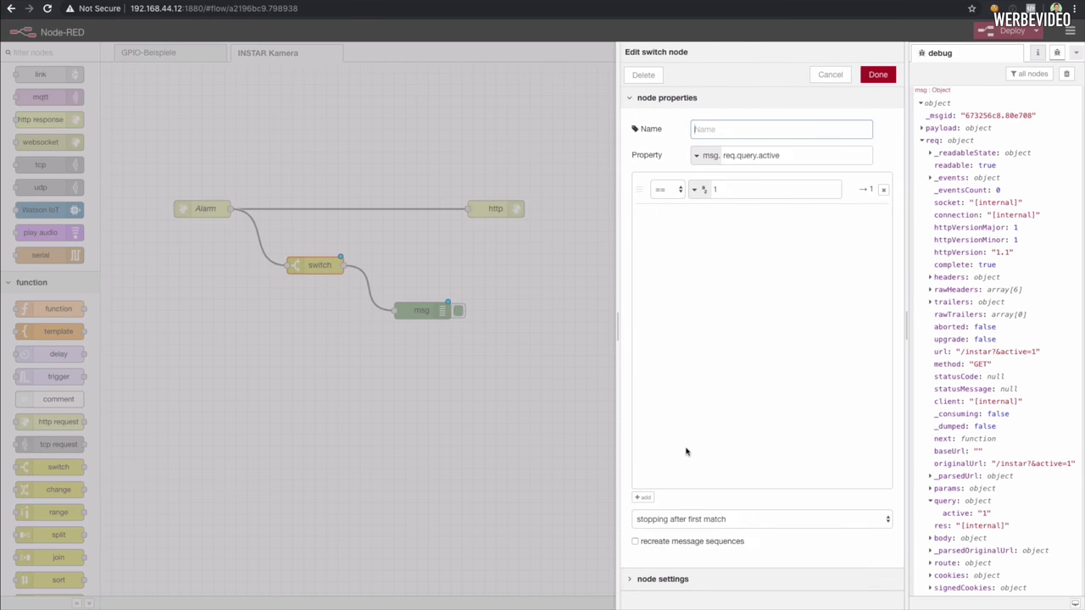
pyautogui.click(830, 75)
pyautogui.moveTo(455, 309); pyautogui.dragTo(534, 299)
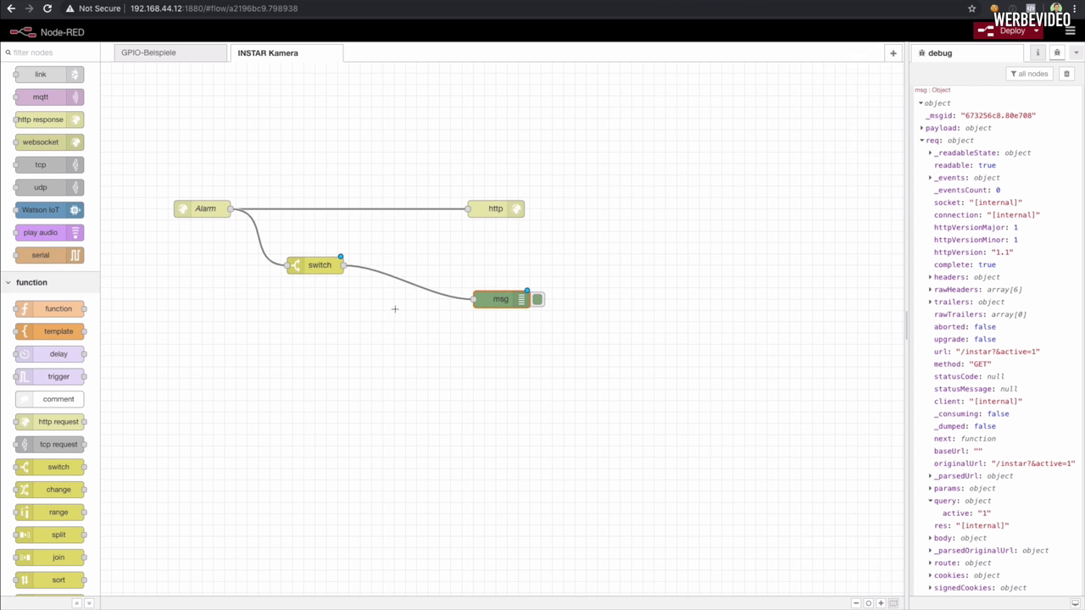